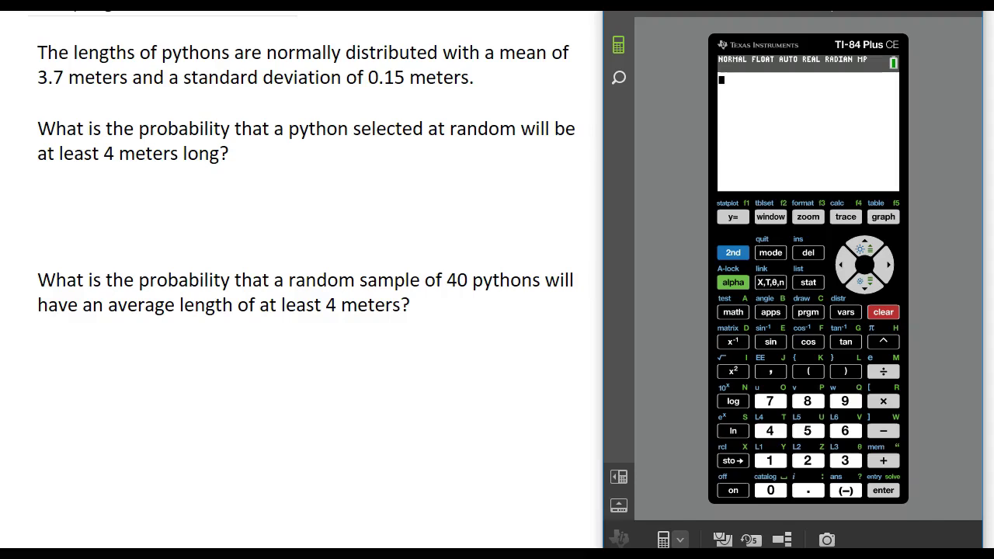
- Handwrite P(X ≥ 4) under the first question
mouse_move(67, 204)
mouse_down()
mouse_move(68, 196)
mouse_move(84, 213)
mouse_move(105, 210)
mouse_move(94, 205)
mouse_up()
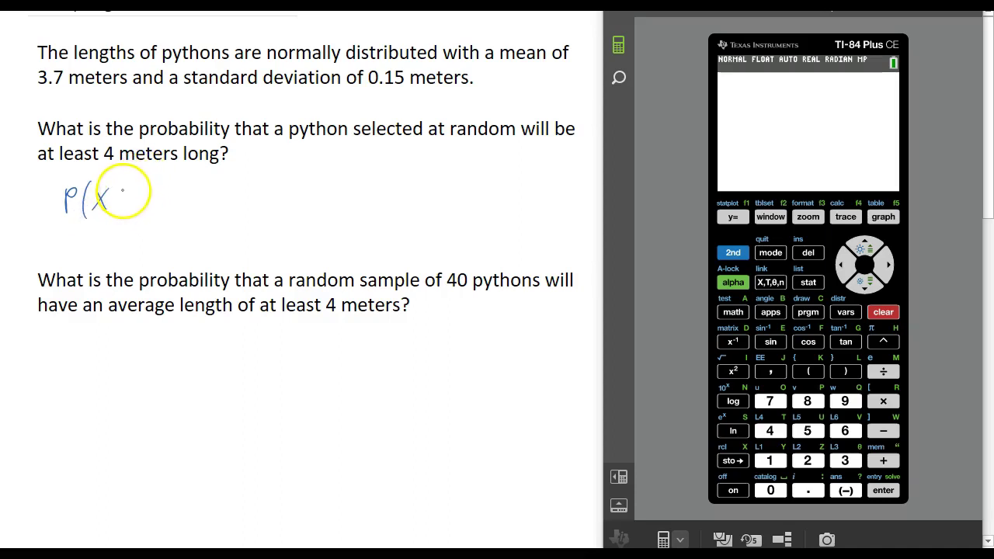
drag(122, 189, 135, 198)
drag(122, 207, 150, 208)
drag(160, 185, 160, 224)
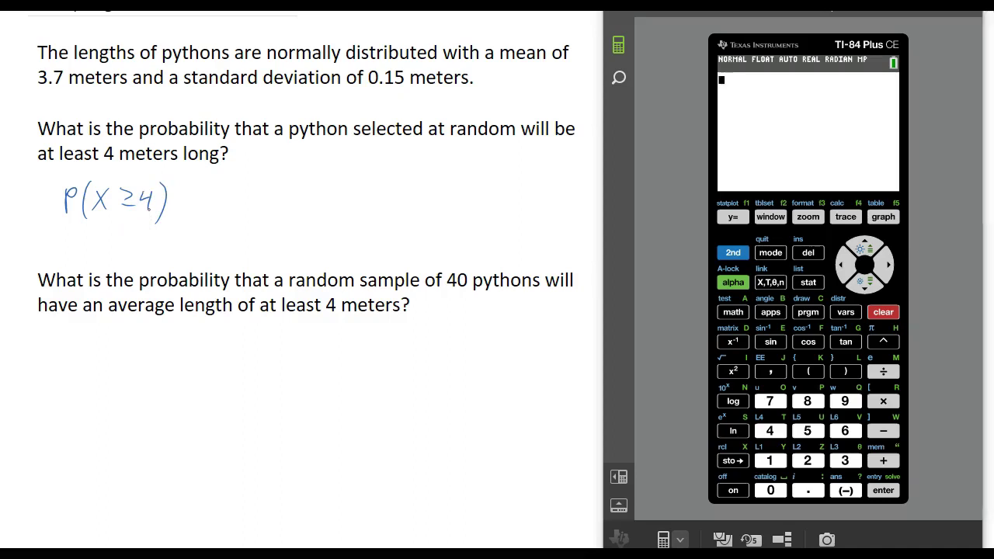
- Sketch a normal curve beside it, marking 3.7 and 4 on the baseline
scroll(369, 266, down, 1)
mouse_move(214, 197)
mouse_down()
mouse_move(322, 188)
mouse_move(226, 182)
mouse_move(284, 158)
mouse_move(342, 178)
mouse_move(329, 186)
mouse_move(337, 187)
mouse_move(327, 166)
mouse_move(277, 156)
mouse_up()
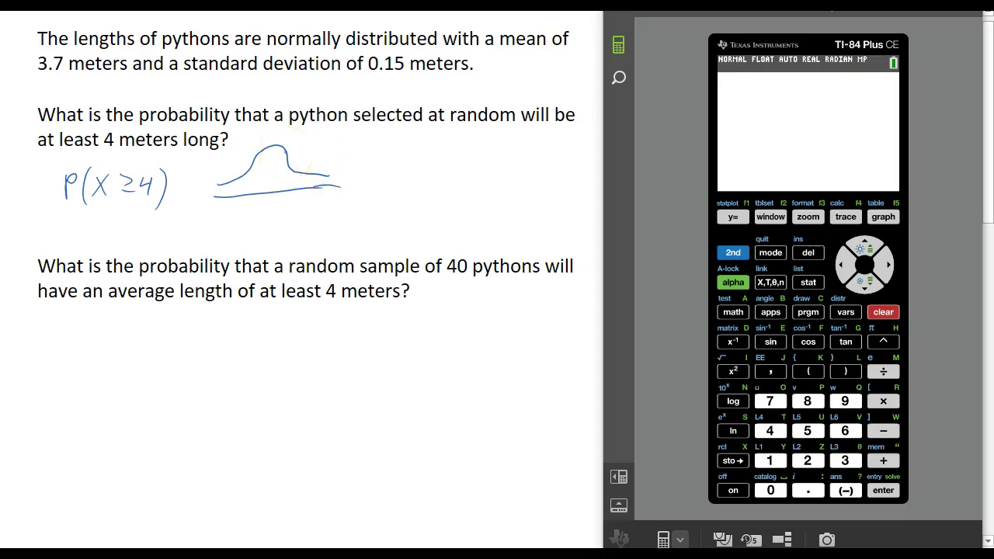
mouse_move(271, 186)
mouse_down()
mouse_move(260, 215)
mouse_move(277, 217)
mouse_up()
click(267, 218)
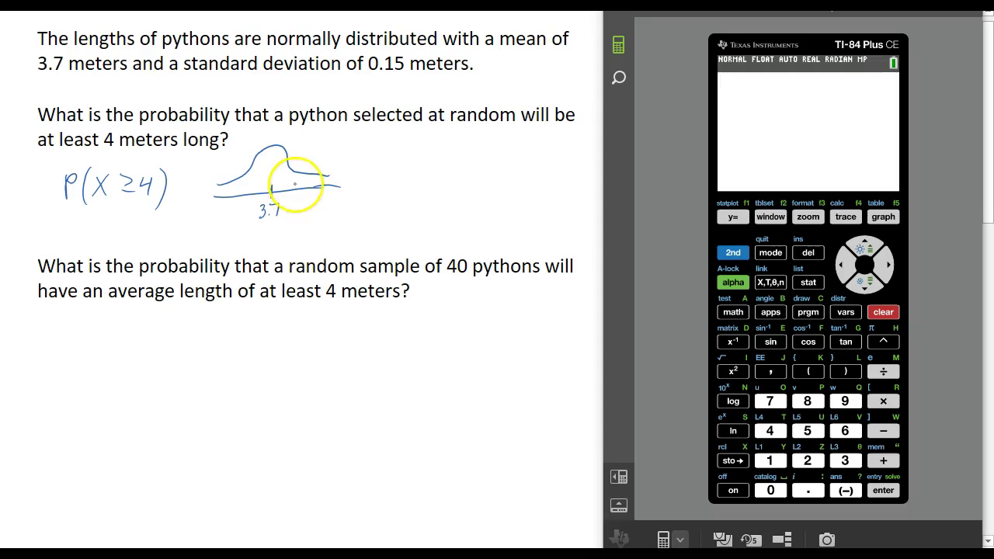
mouse_move(296, 183)
mouse_down()
mouse_move(303, 174)
mouse_move(312, 185)
mouse_move(338, 182)
mouse_up()
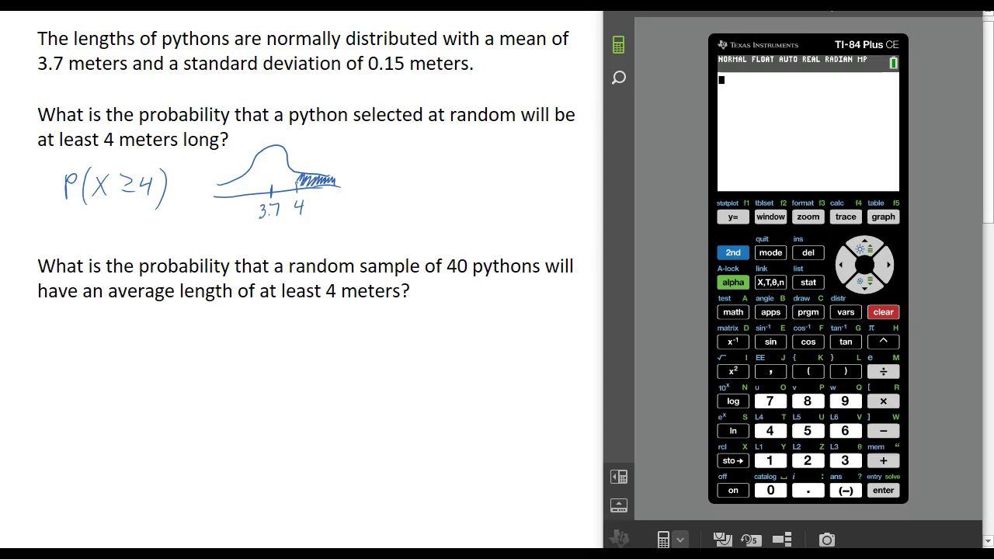
- Open normalcdf on the calculator and enter lower bound 4 and upper bound 1E99
click(729, 252)
click(844, 310)
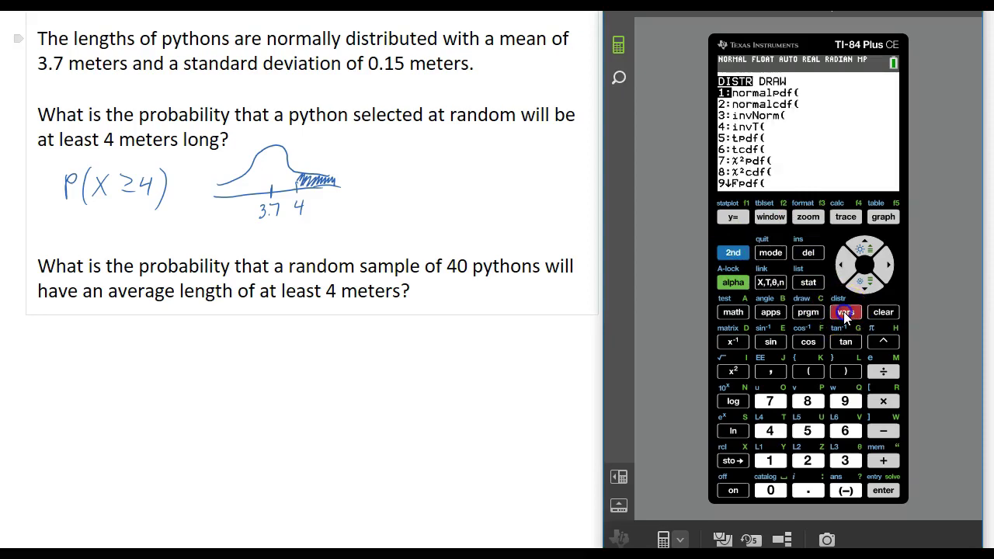
click(862, 280)
click(884, 491)
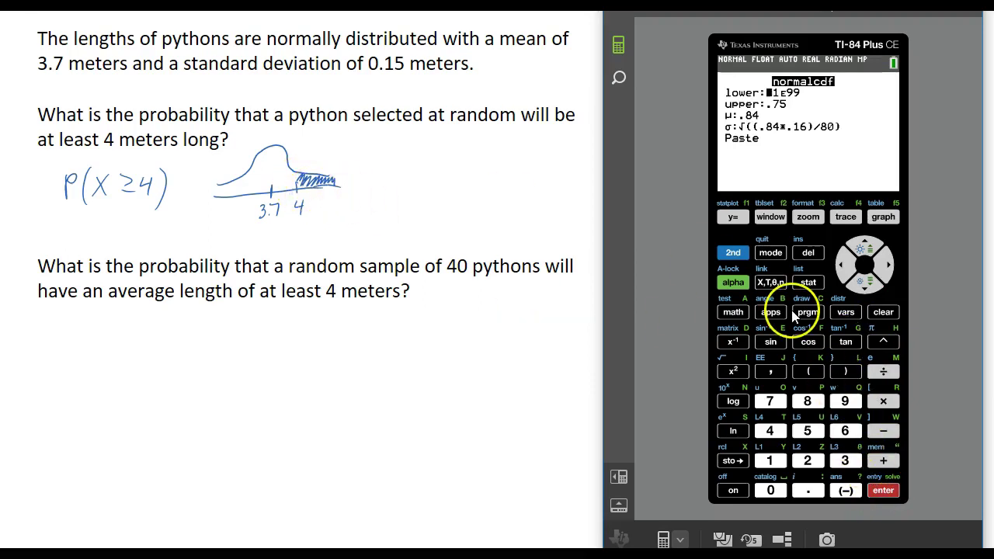
text(4)
key(Return)
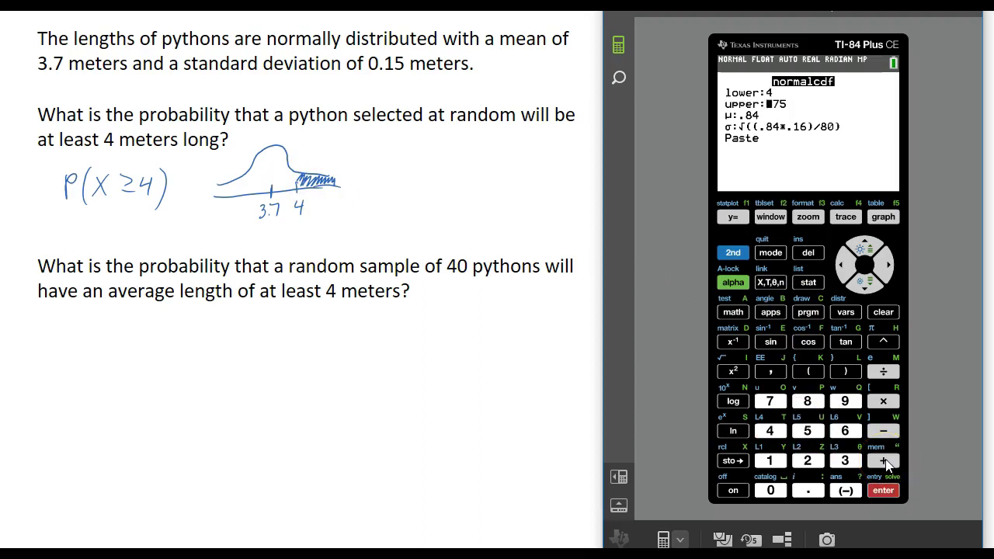
text(1)
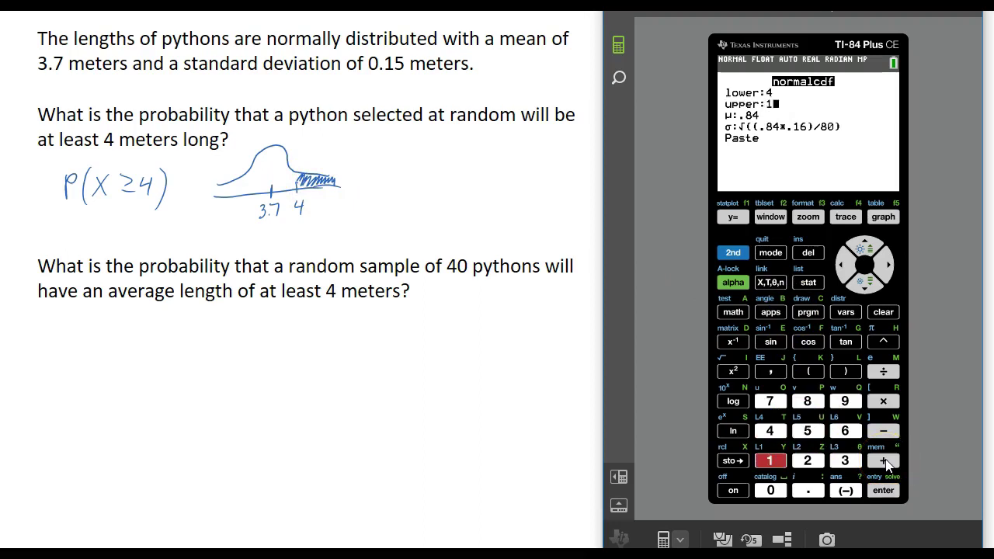
click(732, 252)
click(770, 372)
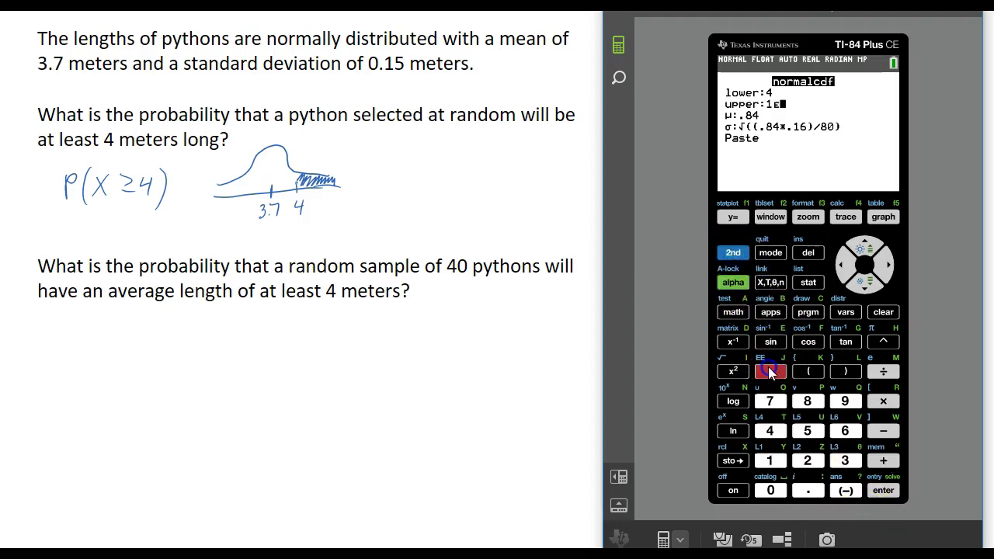
text(99)
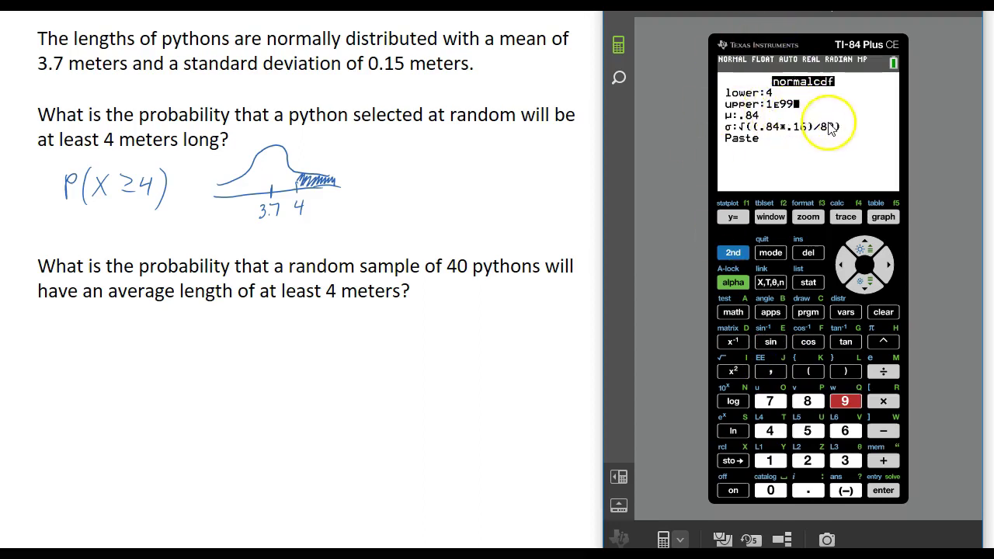
- Enter μ 3.7 and σ 0.15, compute 0.022750062, and handwrite ≈ 0.023 beside the curve
key(Down)
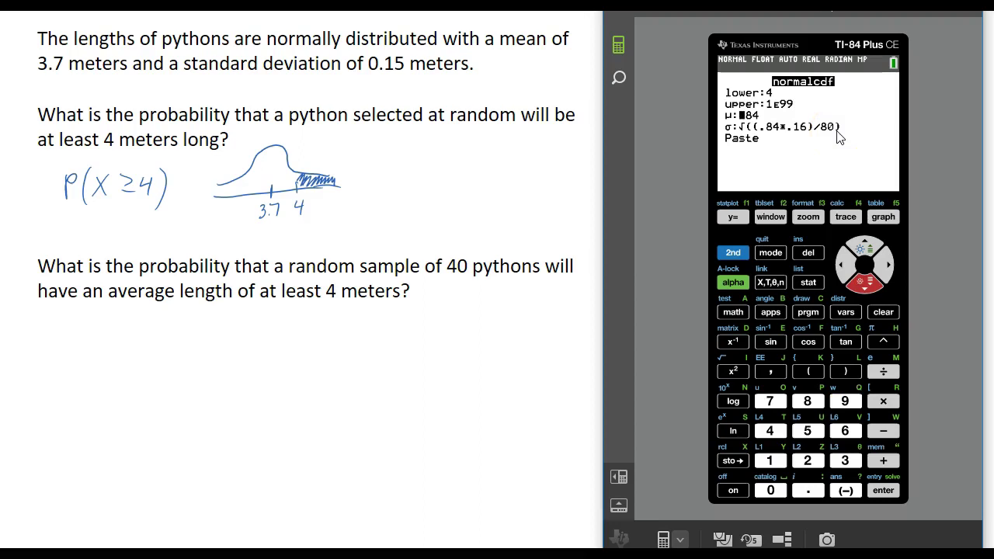
text(3.7)
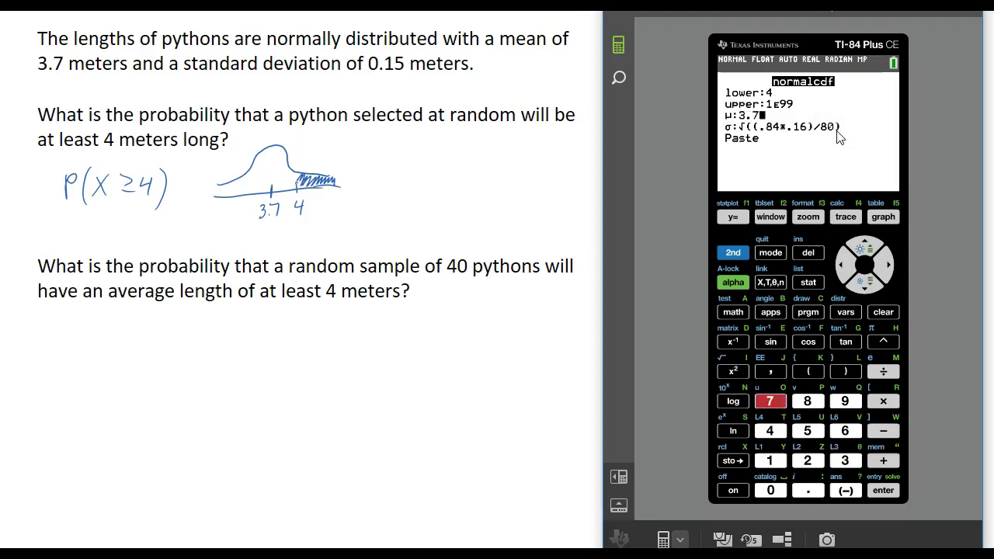
key(Return)
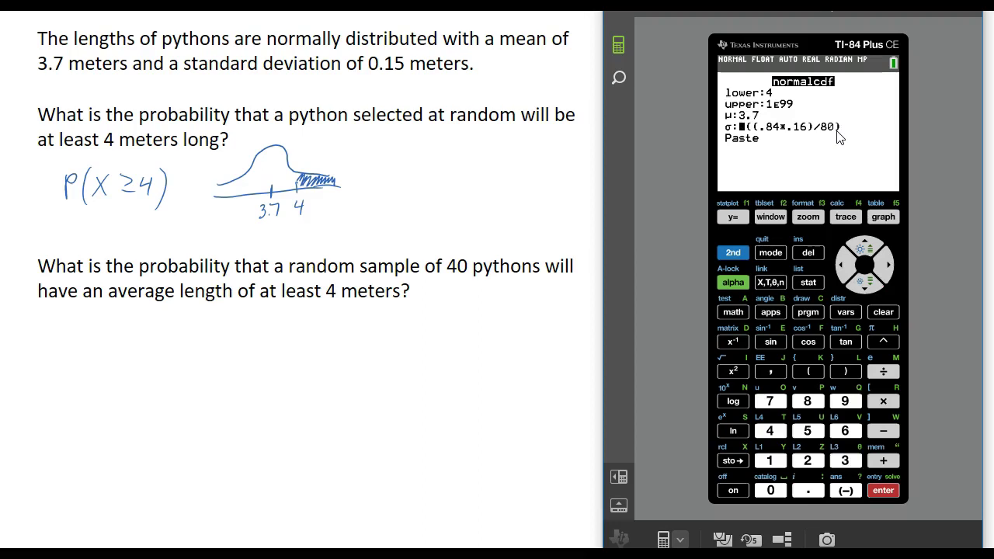
text(0.15)
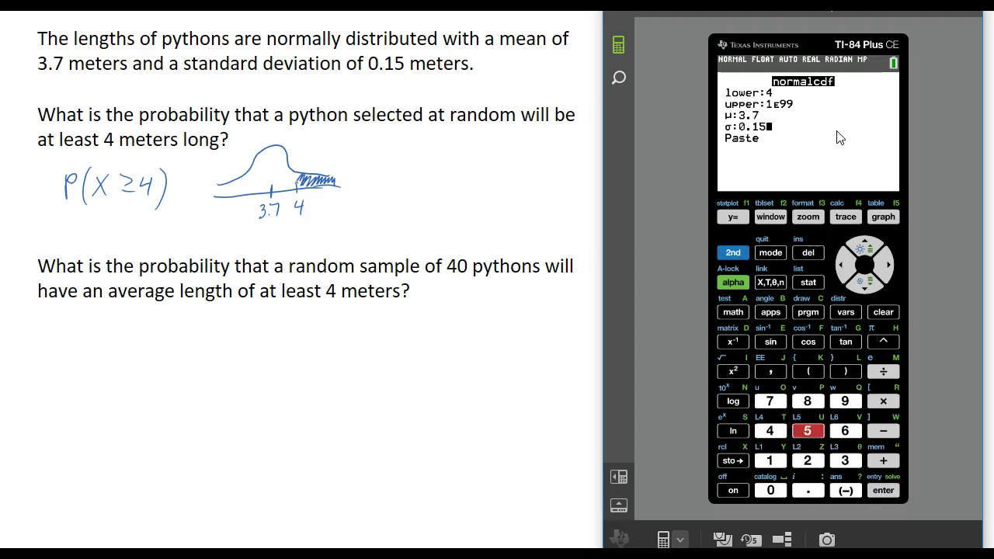
key(Return)
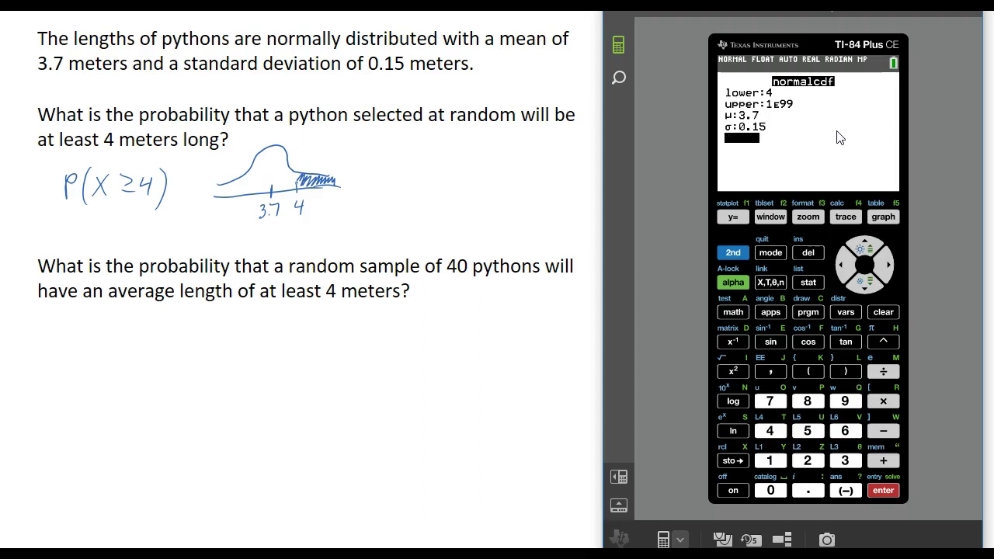
key(Return)
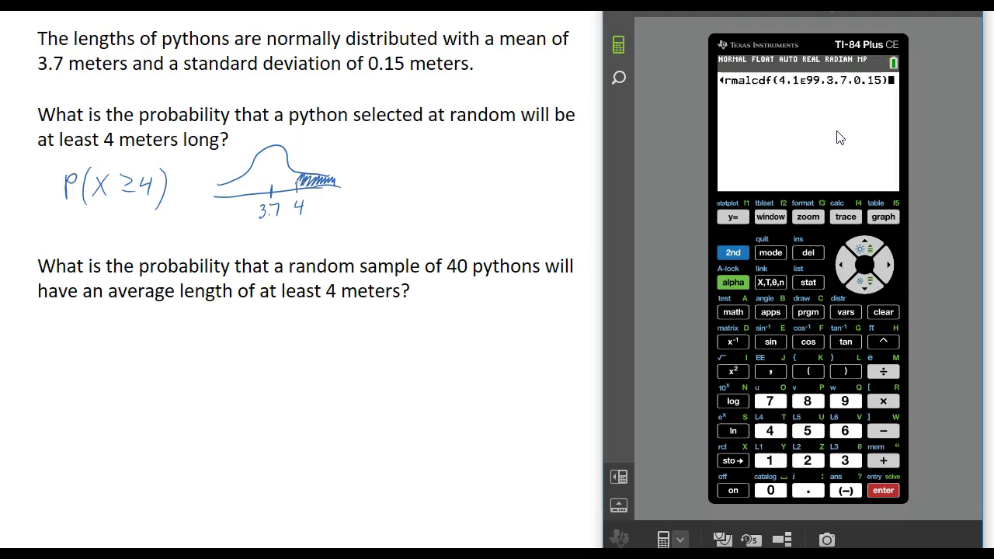
key(Return)
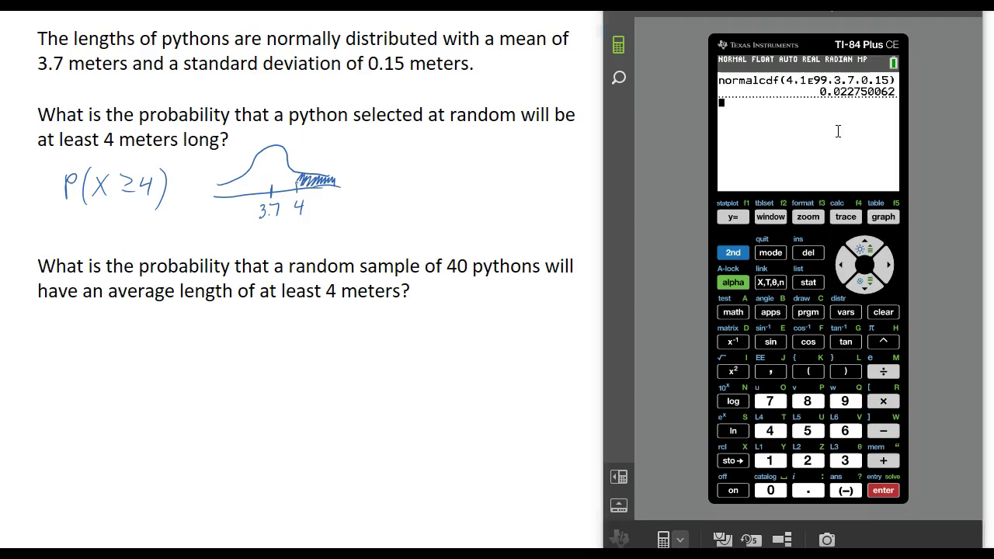
mouse_move(387, 178)
mouse_down()
mouse_move(411, 176)
mouse_move(412, 189)
mouse_move(435, 186)
mouse_move(444, 172)
mouse_move(466, 191)
mouse_move(475, 172)
mouse_move(503, 190)
mouse_move(515, 181)
mouse_move(504, 198)
mouse_up()
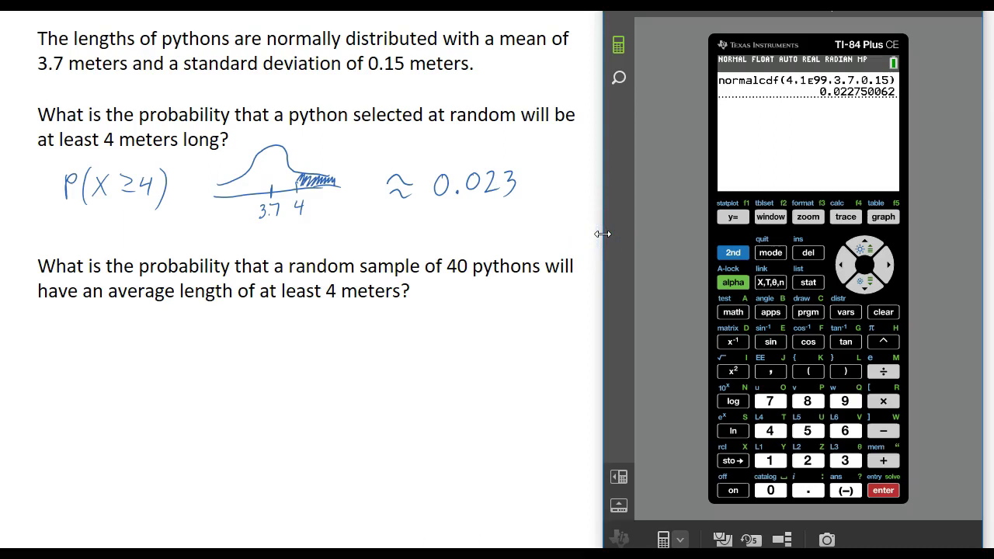
- Circle the 0.023 answer and handwrite P(x̄ ≥ 4) under the second question
mouse_move(429, 165)
mouse_down()
mouse_move(453, 230)
mouse_move(499, 156)
mouse_move(429, 166)
mouse_up()
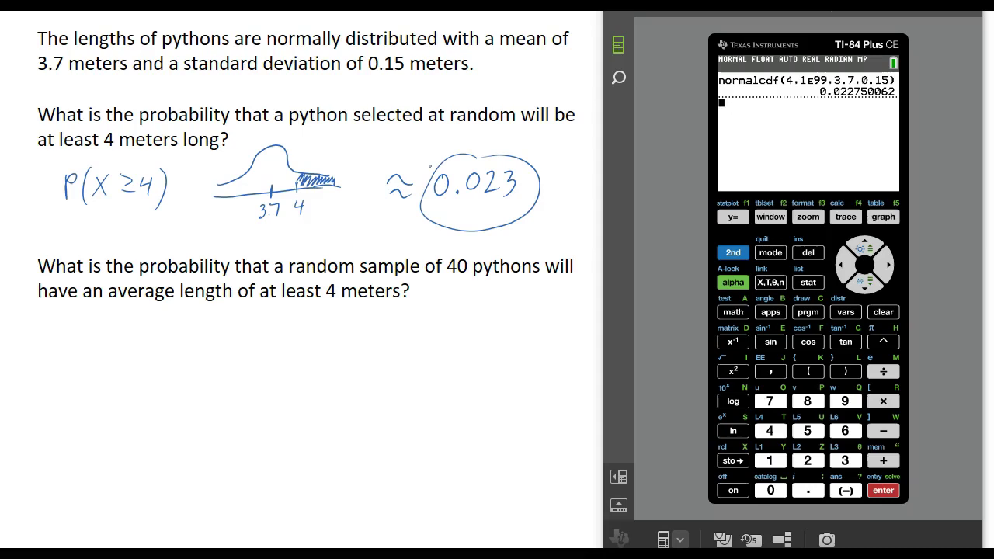
mouse_move(55, 328)
mouse_down()
mouse_move(54, 351)
mouse_move(63, 340)
mouse_move(80, 355)
mouse_move(106, 347)
mouse_move(95, 348)
mouse_up()
drag(93, 321, 138, 343)
mouse_move(148, 329)
mouse_down()
mouse_move(144, 337)
mouse_move(158, 336)
mouse_up()
drag(156, 326, 163, 354)
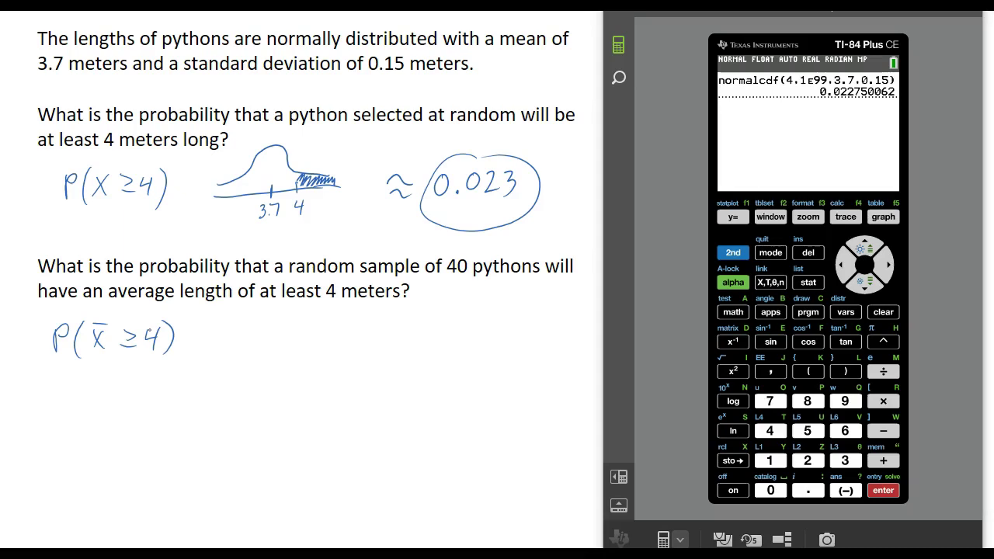
- Handwrite 'Approx. normal if' below P(x̄ ≥ 4)
right_click(223, 423)
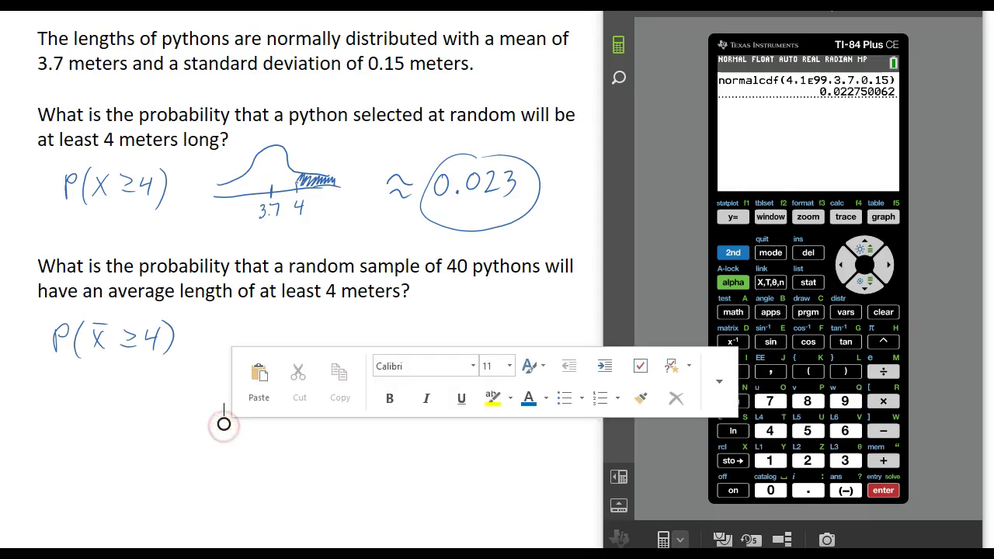
click(112, 423)
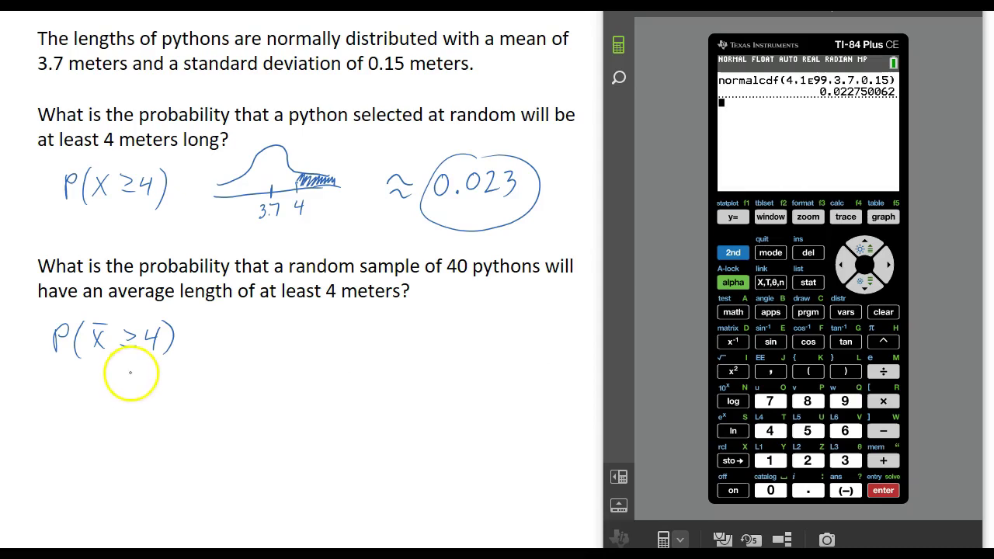
mouse_move(124, 378)
mouse_down()
mouse_move(144, 399)
mouse_move(133, 396)
mouse_move(149, 402)
mouse_move(180, 388)
mouse_move(235, 387)
mouse_up()
mouse_move(247, 391)
mouse_down()
mouse_move(272, 372)
mouse_move(302, 369)
mouse_move(326, 390)
mouse_up()
click(323, 385)
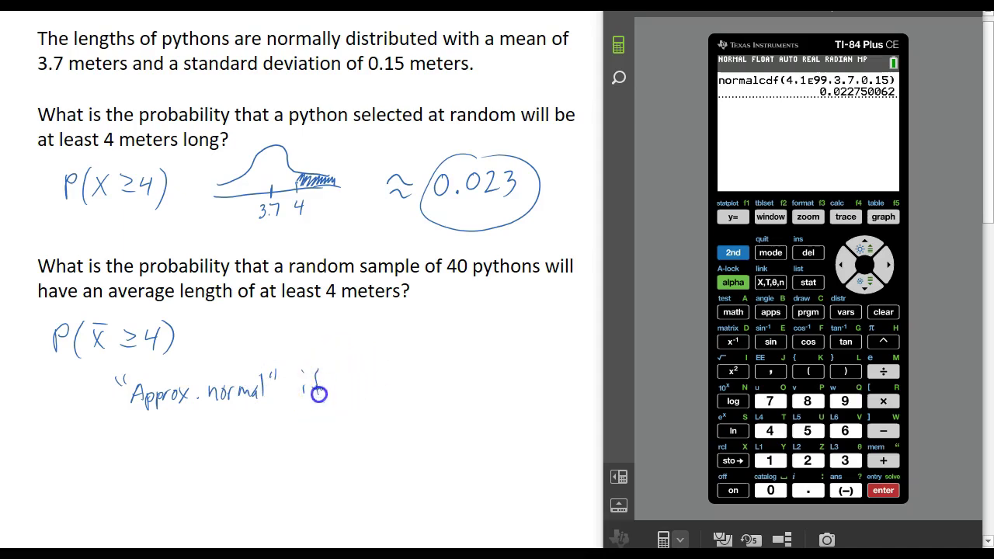
mouse_move(351, 358)
mouse_down()
mouse_move(347, 378)
mouse_move(366, 357)
mouse_move(391, 371)
mouse_move(439, 362)
mouse_move(446, 373)
mouse_move(472, 362)
mouse_move(506, 368)
mouse_up()
- Add conditions (1) normally distributed population or (2) n ≥ 30, and underline 'normally distributed' in the question
drag(379, 401, 421, 397)
drag(343, 446, 365, 443)
drag(304, 450, 317, 452)
drag(396, 463, 455, 448)
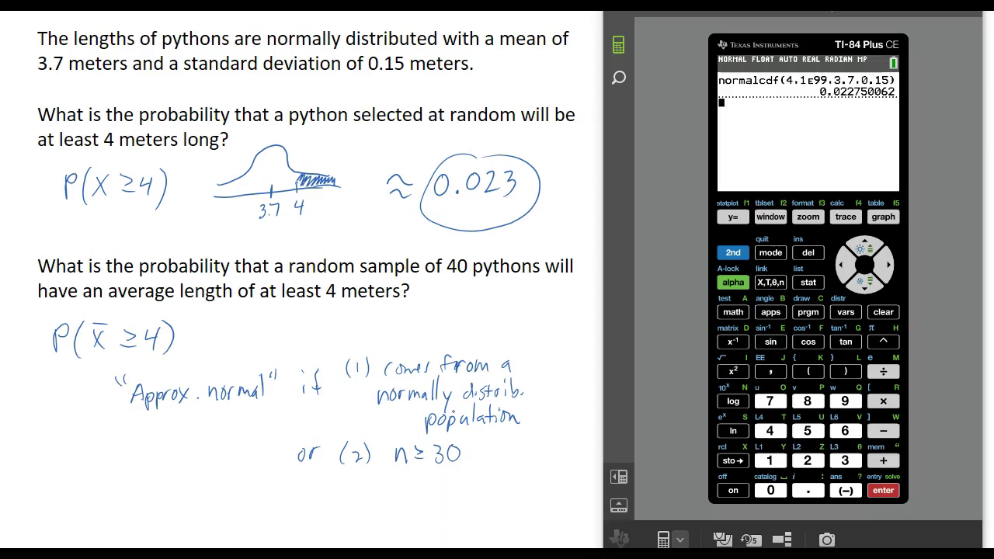
drag(268, 46, 437, 48)
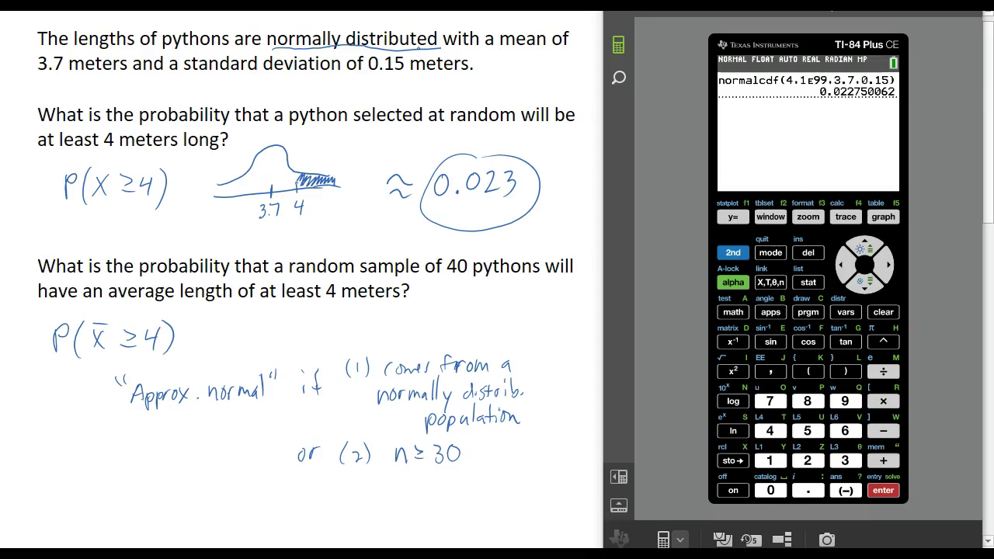
- Underline 'or', write μx̄ = μ = 3.7, and start σx̄ on the next line
drag(298, 464, 314, 463)
scroll(35, 393, down, 1)
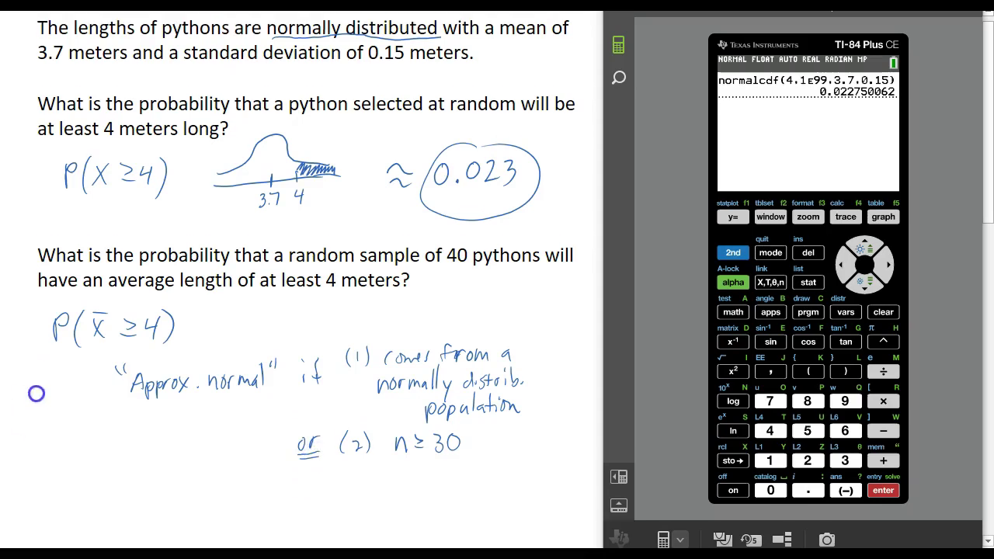
mouse_move(44, 460)
mouse_down()
mouse_move(72, 448)
mouse_move(83, 463)
mouse_move(82, 448)
mouse_move(105, 438)
mouse_up()
mouse_move(95, 445)
mouse_down()
mouse_move(129, 455)
mouse_move(147, 437)
mouse_move(150, 453)
mouse_move(176, 441)
mouse_move(227, 452)
mouse_up()
click(214, 444)
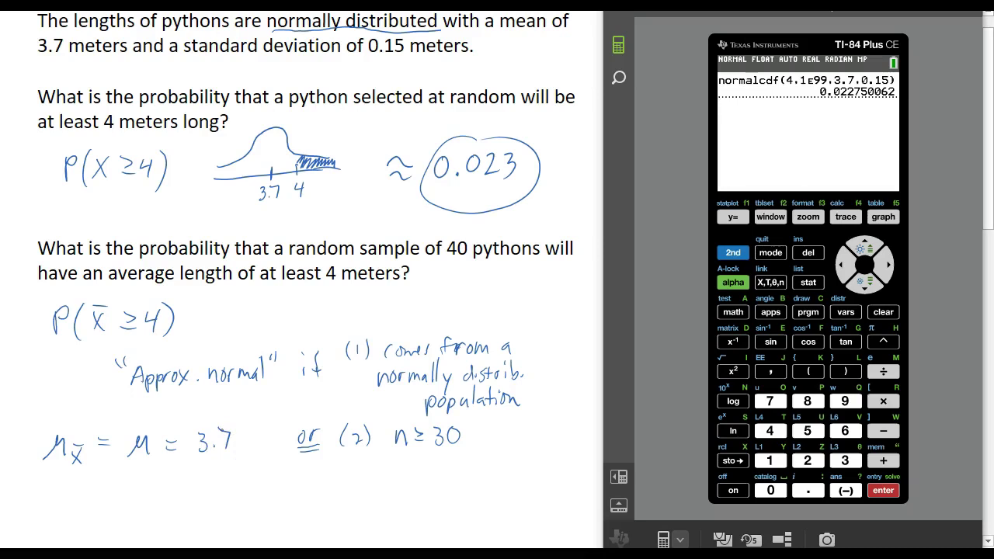
mouse_move(50, 490)
mouse_down()
mouse_move(69, 489)
mouse_move(71, 523)
mouse_move(62, 525)
mouse_move(72, 508)
mouse_up()
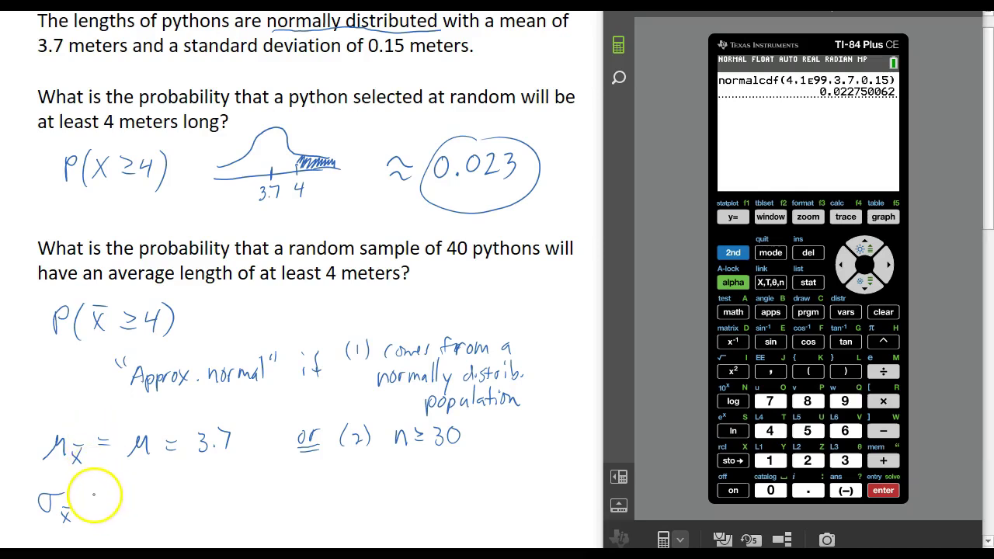
- Write = σ/√n = 0.15/√40 after σx̄
mouse_move(89, 500)
mouse_down()
mouse_move(158, 478)
mouse_move(157, 501)
mouse_move(133, 512)
mouse_move(162, 507)
mouse_move(150, 517)
mouse_move(161, 515)
mouse_move(189, 497)
mouse_up()
click(134, 510)
click(184, 479)
drag(178, 503, 191, 503)
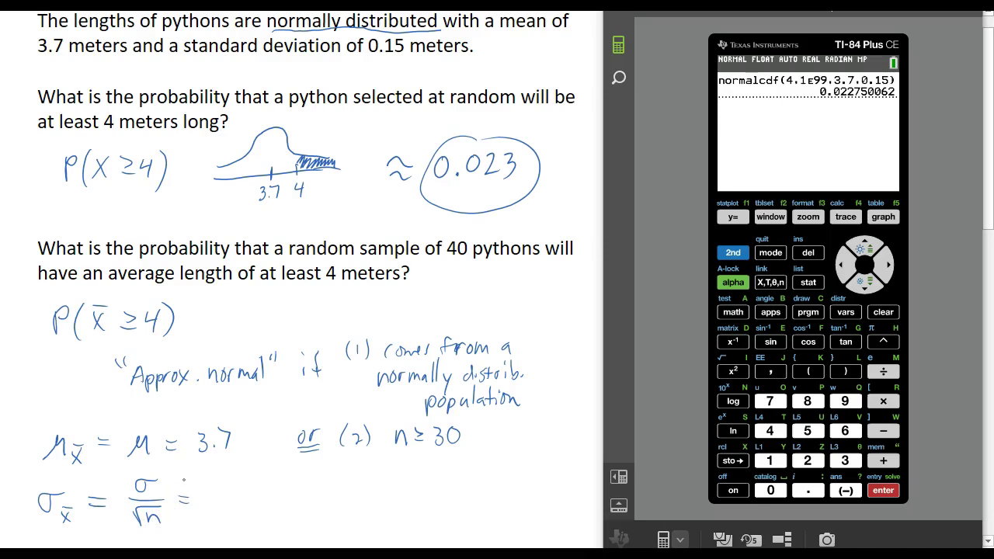
mouse_move(216, 477)
mouse_down()
mouse_move(246, 473)
mouse_move(260, 502)
mouse_move(223, 527)
mouse_move(242, 512)
mouse_up()
click(222, 490)
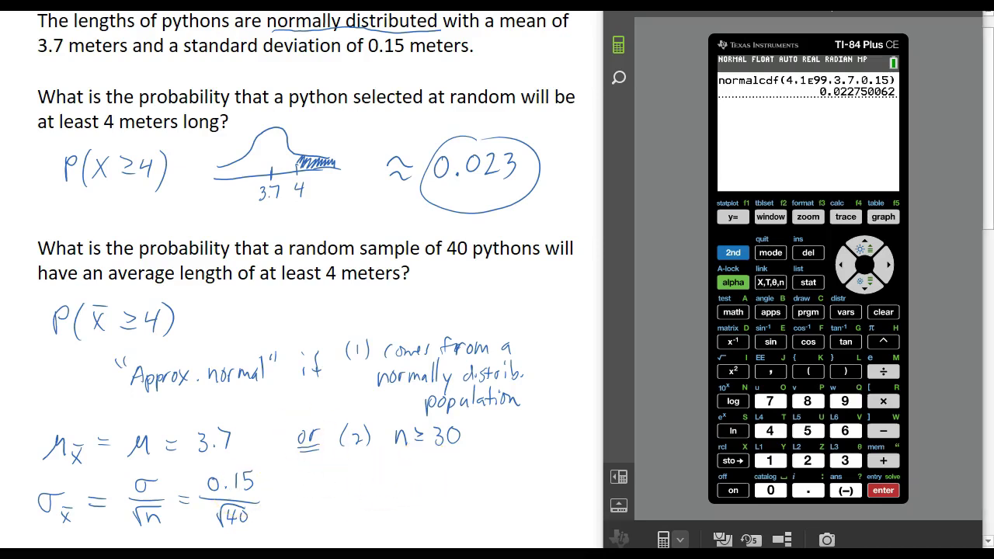
- Open normalcdf with lower bound 4, keeping upper 1E99 and mean 3.7
click(737, 259)
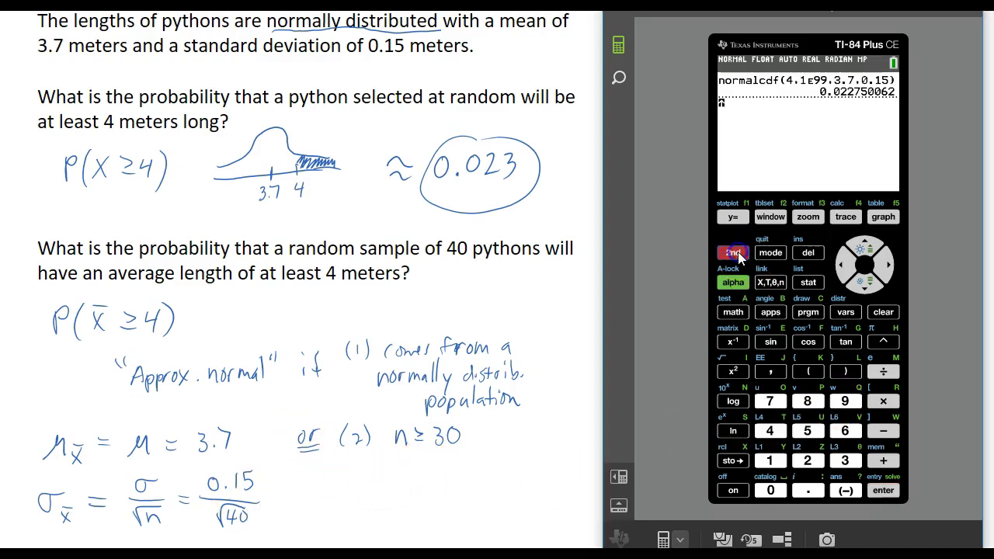
click(846, 310)
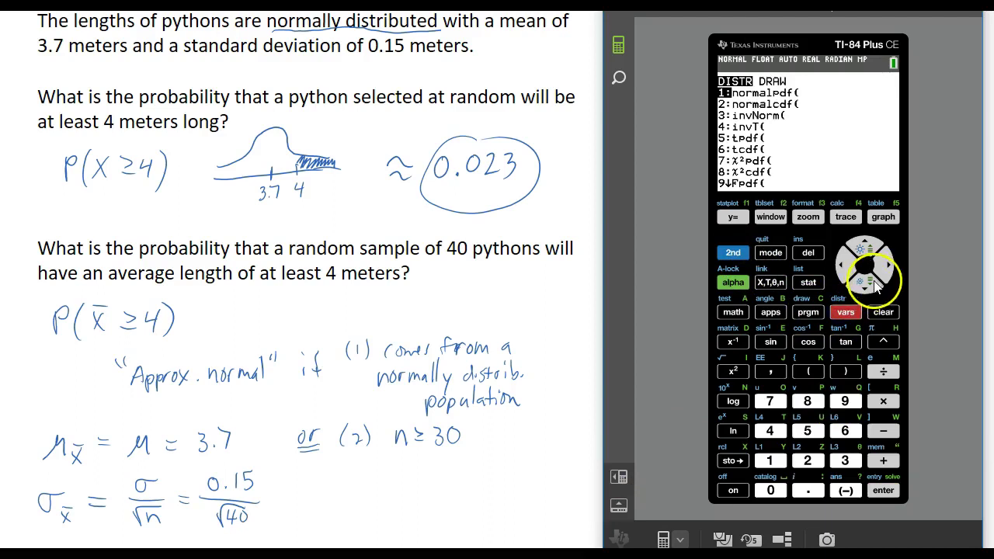
click(864, 281)
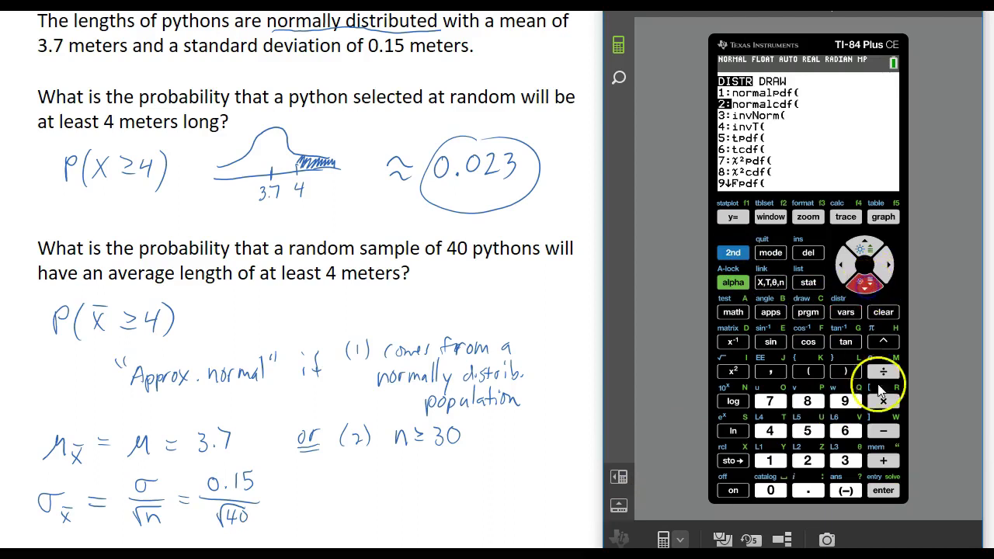
click(883, 493)
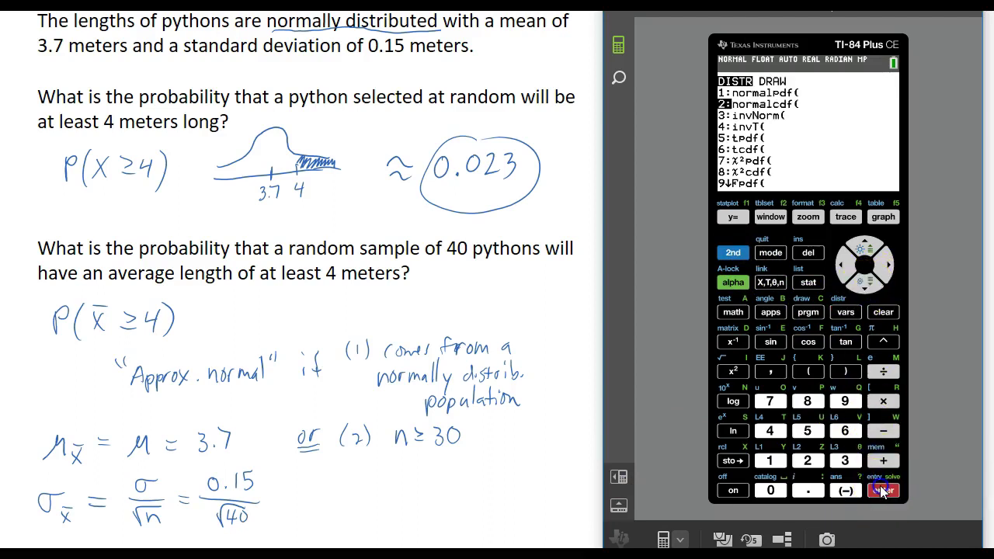
text(4)
click(864, 286)
click(864, 286)
click(864, 286)
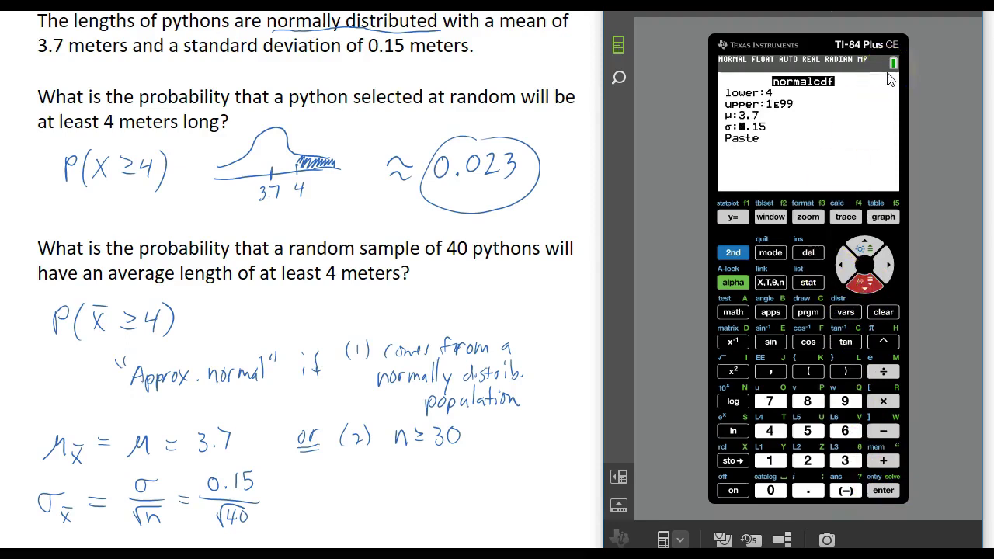
- Set σ to 0.15/√(40) and evaluate, giving 5.85483065E-37
text(0.15/)
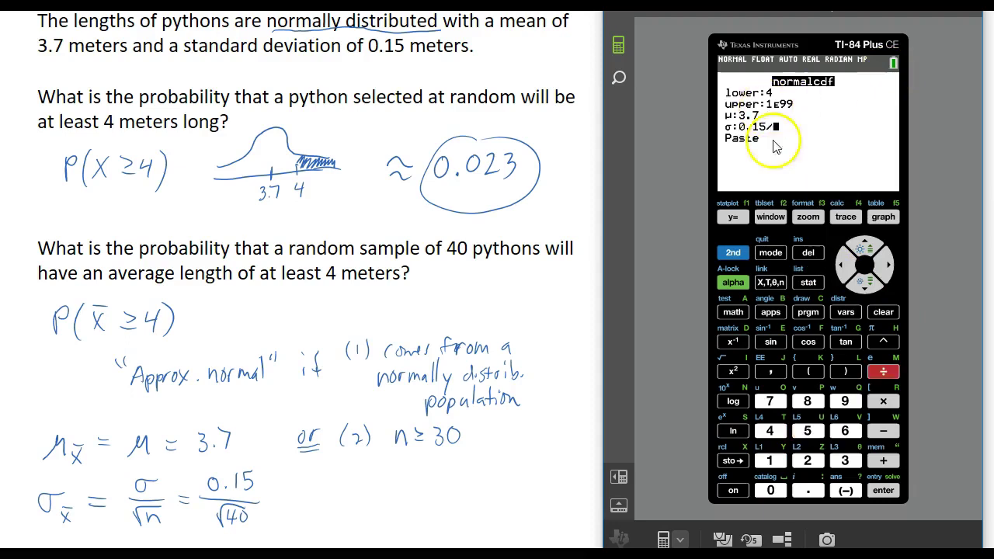
click(733, 253)
click(727, 357)
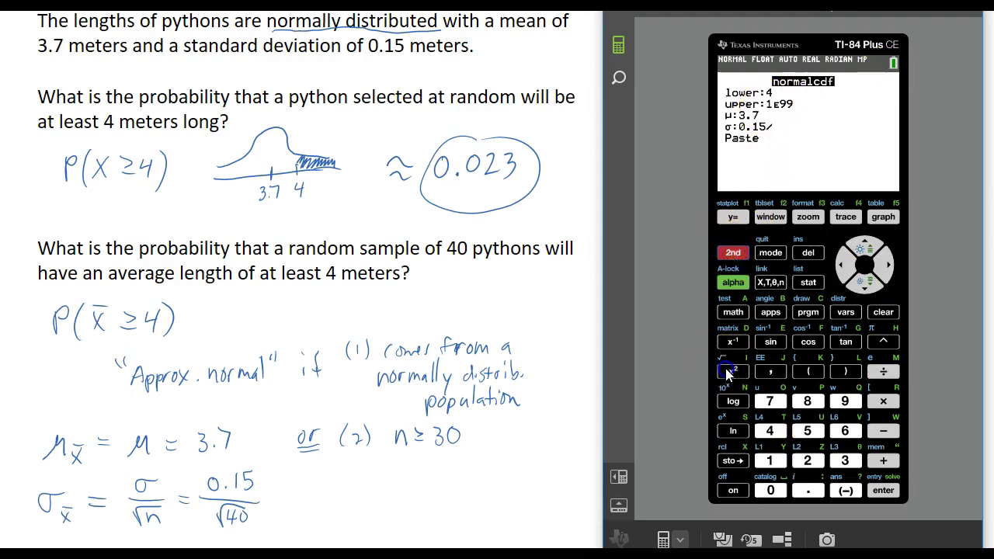
text(40))
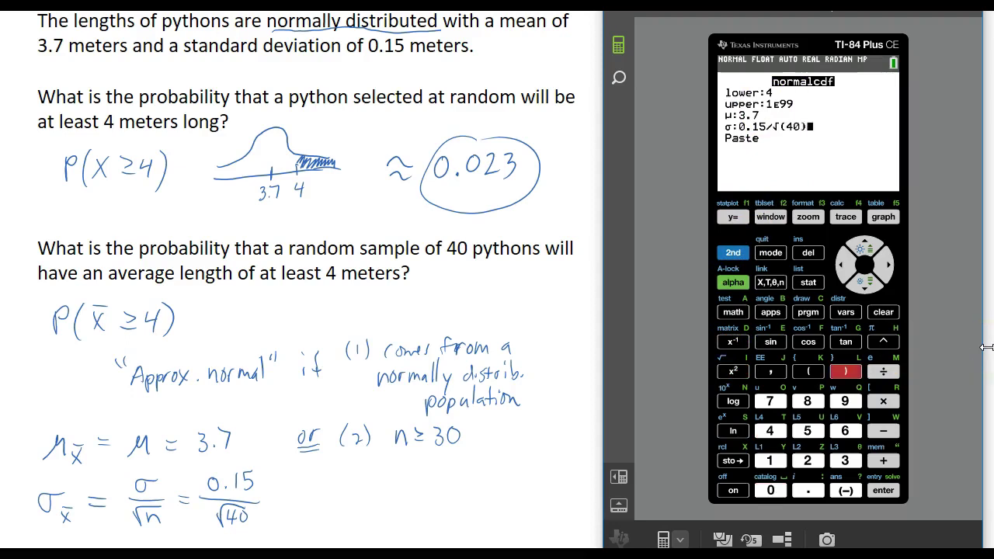
key(Return)
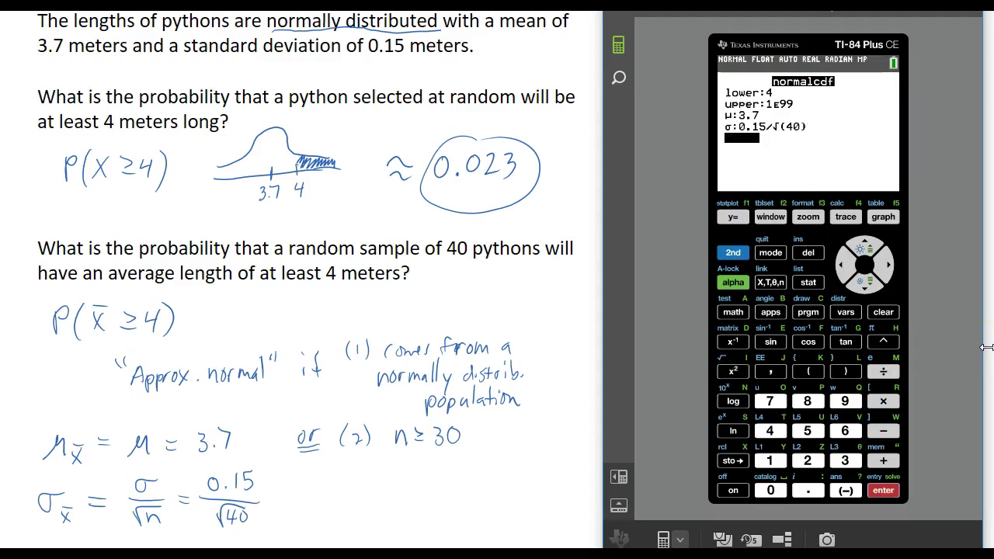
key(Return)
key(Return)
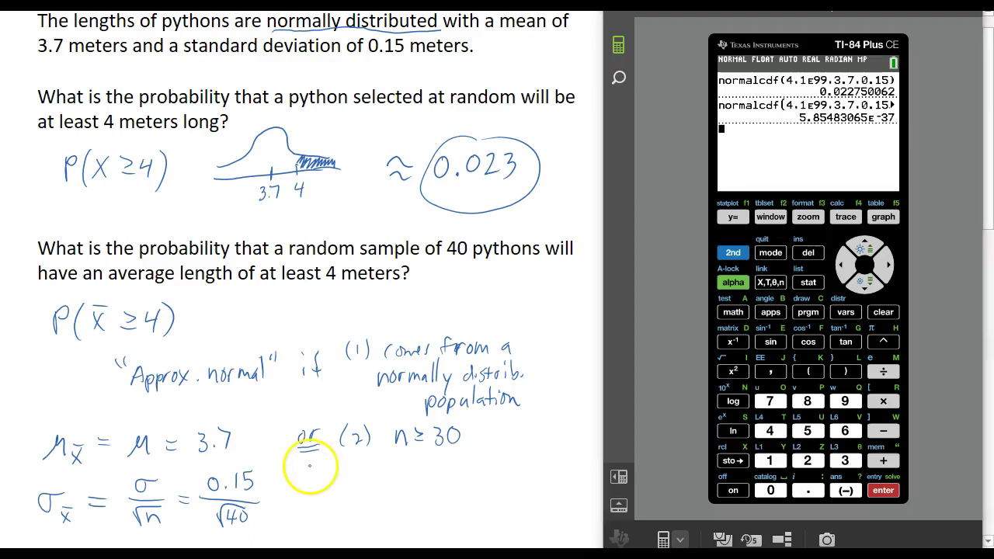
- Handwrite P(x̄ ≥ 4) ≈ 0 to the right of the σx̄ formula
mouse_move(303, 489)
mouse_down()
mouse_move(333, 515)
mouse_move(344, 488)
mouse_move(354, 503)
mouse_move(345, 476)
mouse_move(375, 493)
mouse_move(364, 501)
mouse_move(399, 494)
mouse_up()
mouse_move(394, 485)
mouse_down()
mouse_move(392, 501)
mouse_move(405, 487)
mouse_move(416, 509)
mouse_move(468, 487)
mouse_up()
drag(451, 504, 497, 485)
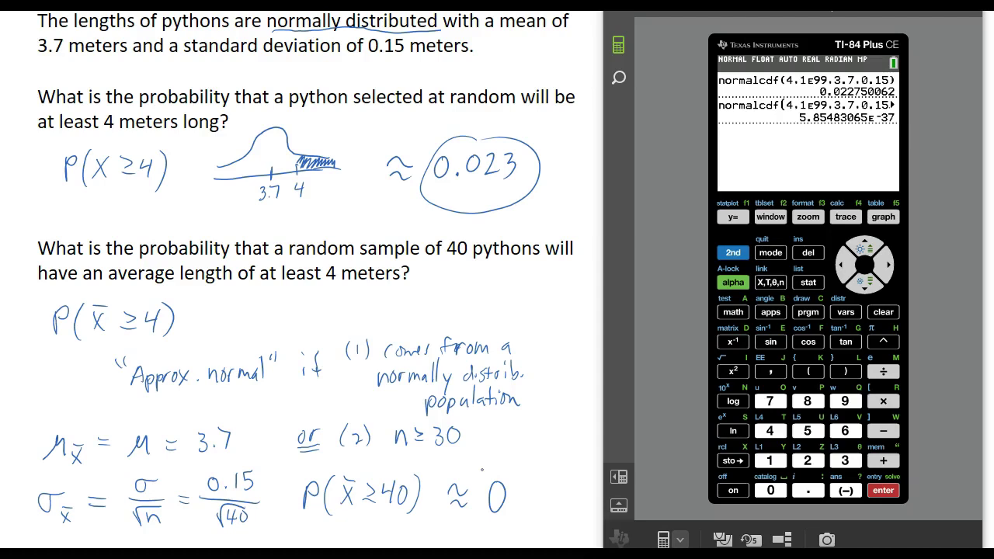
- Scroll to the salary question: 36 employees, mean $41,200, SD $3,400
scroll(40, 89, down, 6)
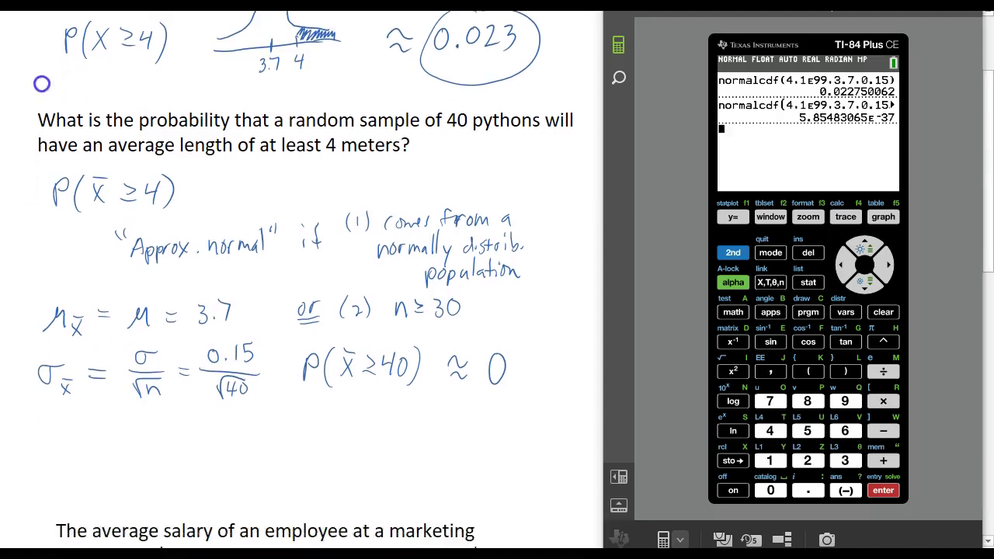
scroll(44, 120, down, 2)
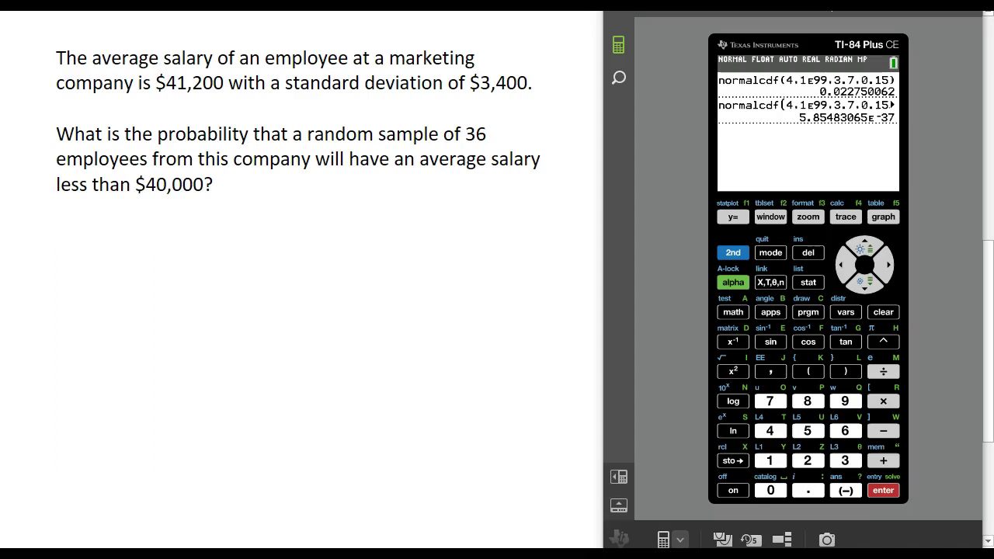
- Sketch a skewed population curve under the salary question, noting the population is not normal
drag(75, 299, 264, 303)
mouse_move(81, 288)
mouse_down()
mouse_move(142, 217)
mouse_move(208, 274)
mouse_move(321, 308)
mouse_up()
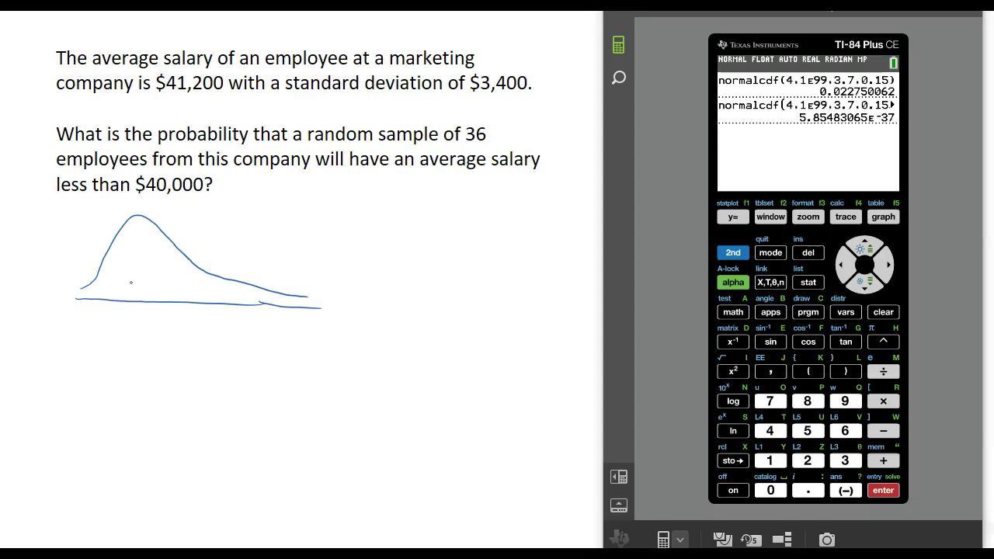
mouse_move(319, 246)
mouse_down()
mouse_move(319, 267)
mouse_move(332, 253)
mouse_move(392, 249)
mouse_move(451, 249)
mouse_move(485, 264)
mouse_up()
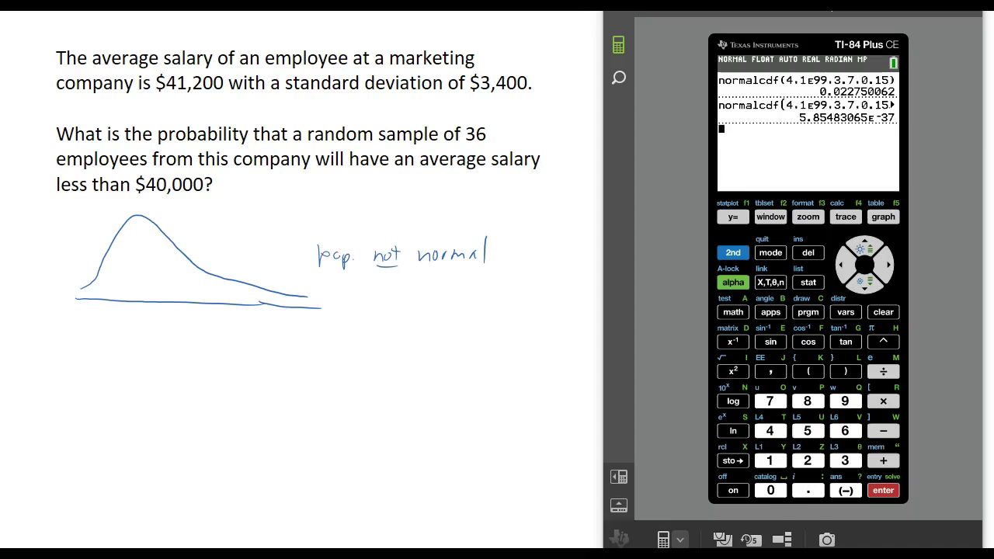
- Circle 36 and note 'Sampling dist. is normal (n≥30)' beside the sketch
mouse_move(488, 115)
mouse_down()
mouse_move(497, 138)
mouse_move(461, 138)
mouse_move(464, 116)
mouse_move(521, 127)
mouse_move(542, 117)
mouse_up()
mouse_move(338, 307)
mouse_down()
mouse_move(365, 320)
mouse_move(378, 295)
mouse_move(387, 309)
mouse_move(405, 307)
mouse_move(404, 318)
mouse_move(433, 305)
mouse_move(434, 314)
mouse_move(450, 312)
mouse_move(452, 298)
mouse_move(459, 310)
mouse_move(478, 306)
mouse_move(471, 317)
mouse_move(560, 294)
mouse_up()
mouse_move(441, 330)
mouse_down()
mouse_move(484, 346)
mouse_move(502, 343)
mouse_move(507, 325)
mouse_move(506, 353)
mouse_up()
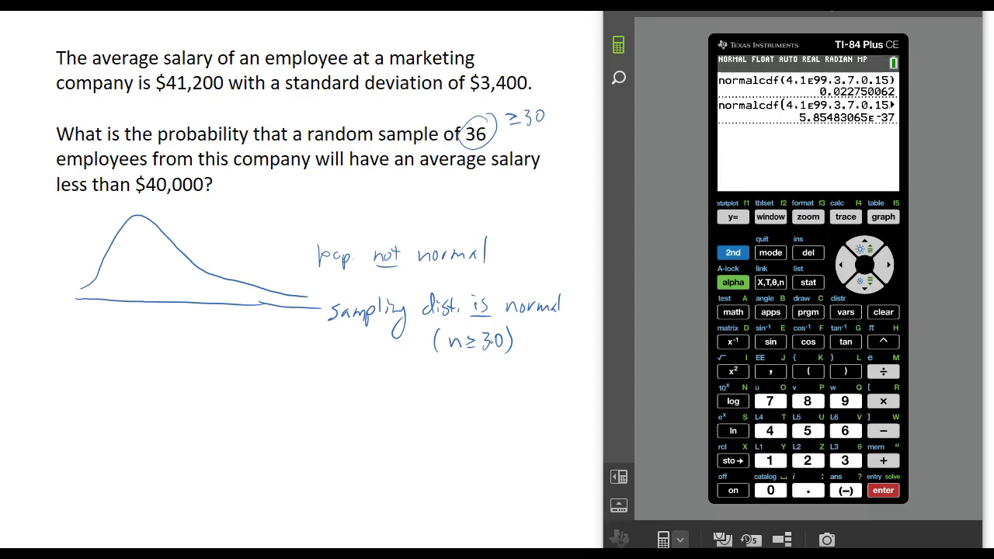
- Handwrite μx̄ = 41,200 and σx̄ = 3400/√36 below the sampling-distribution sketches
mouse_move(63, 386)
mouse_down()
mouse_move(88, 365)
mouse_move(100, 387)
mouse_move(93, 381)
mouse_move(127, 373)
mouse_move(154, 370)
mouse_move(165, 386)
mouse_move(219, 379)
mouse_up()
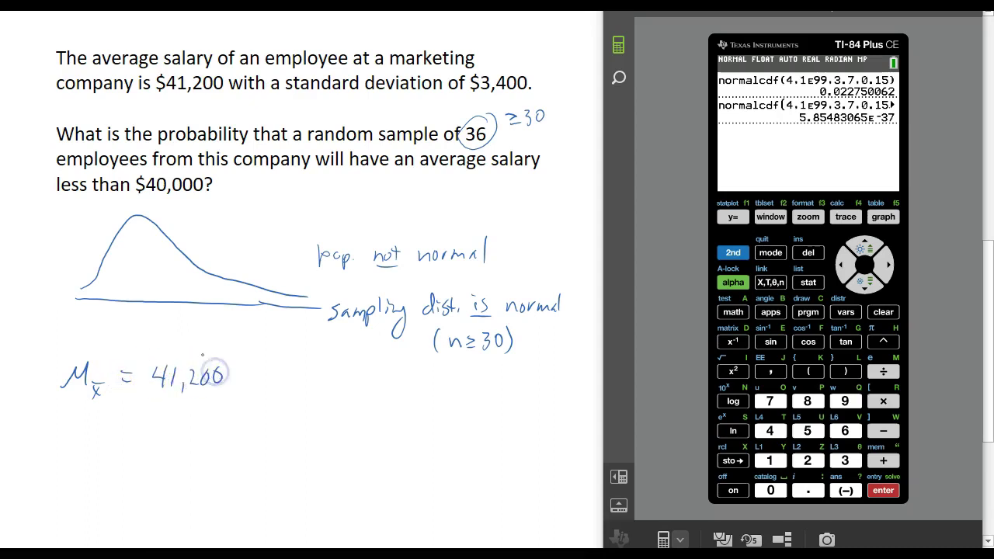
mouse_move(67, 432)
mouse_down()
mouse_move(82, 432)
mouse_move(85, 462)
mouse_up()
mouse_move(86, 451)
mouse_down()
mouse_move(76, 464)
mouse_move(109, 436)
mouse_up()
mouse_move(100, 443)
mouse_down()
mouse_move(157, 437)
mouse_move(160, 421)
mouse_move(176, 428)
mouse_move(171, 438)
mouse_move(195, 423)
mouse_up()
mouse_move(135, 454)
mouse_down()
mouse_move(201, 454)
mouse_move(160, 470)
mouse_move(194, 460)
mouse_move(160, 486)
mouse_move(176, 478)
mouse_up()
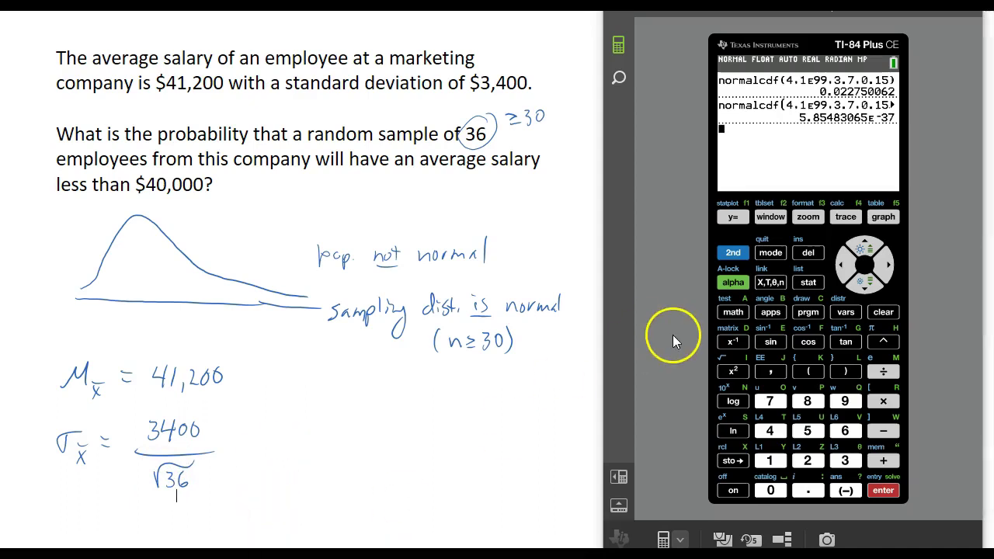
- Open the normalcdf( entry screen from the calculator's 2nd DISTR menu
click(733, 256)
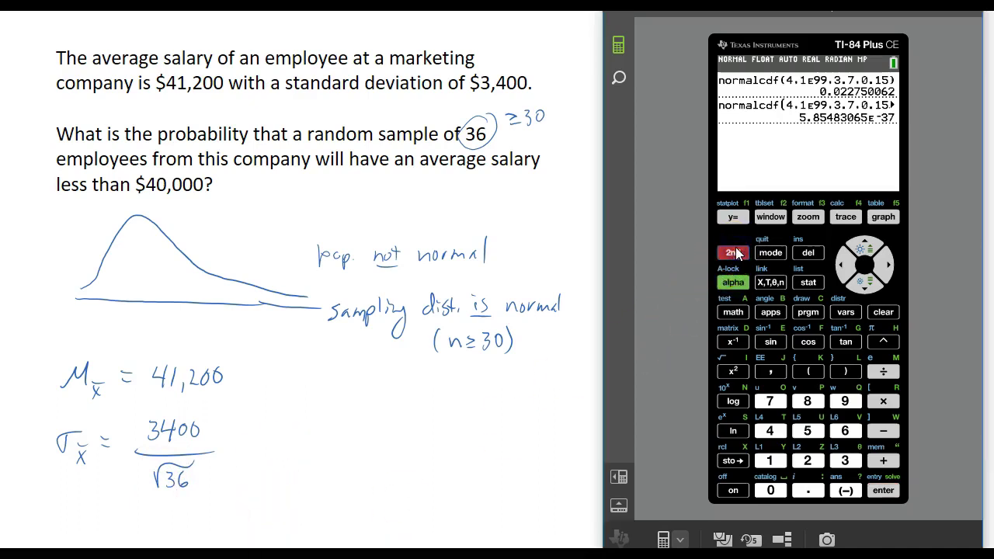
click(842, 315)
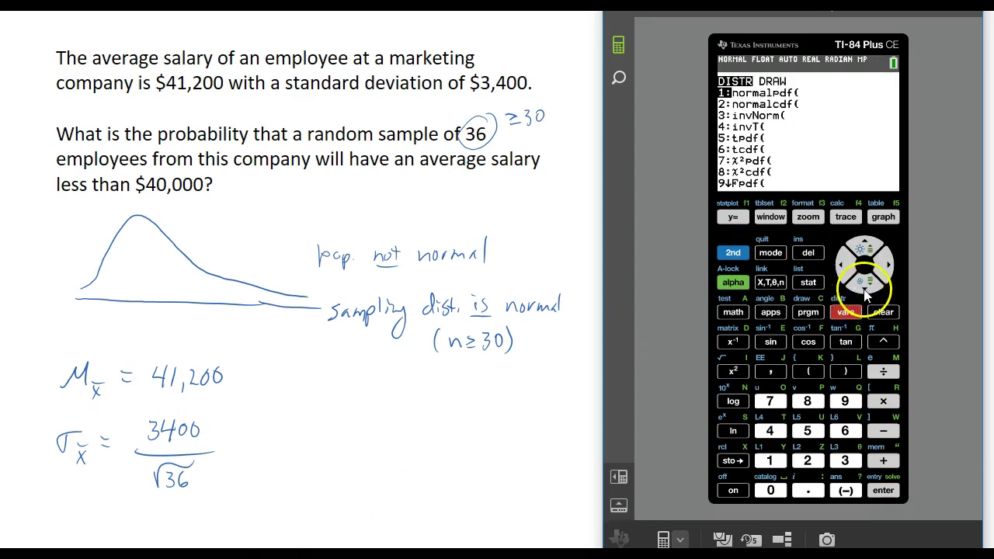
click(864, 289)
click(875, 492)
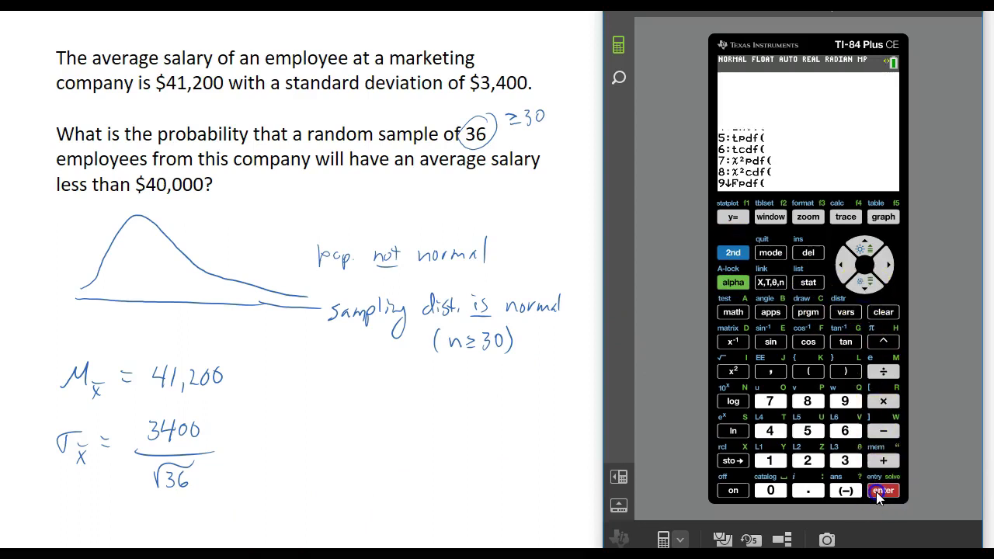
click(813, 183)
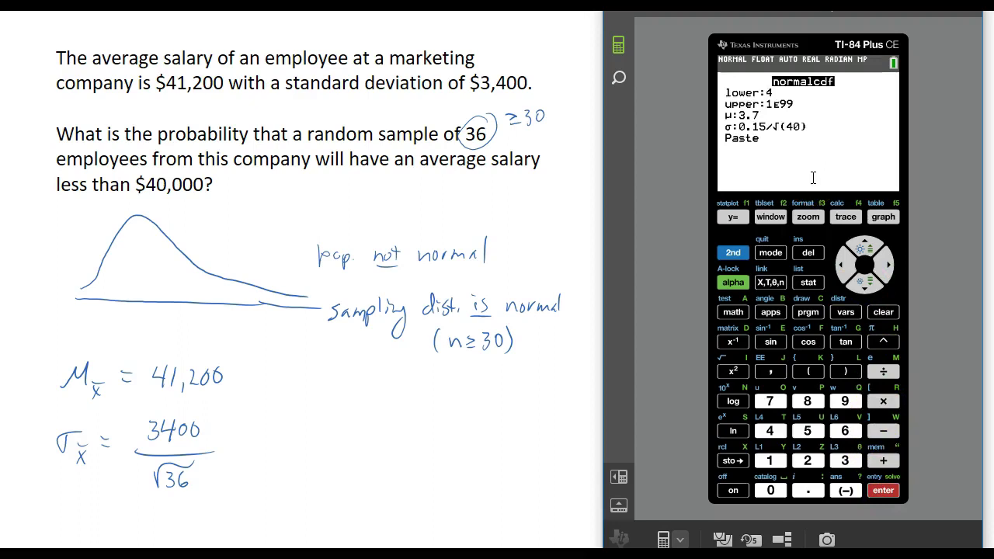
- Sketch a bell curve centred at 41200, mark 40000, and shade the tail left of 40000
mouse_move(270, 440)
mouse_down()
mouse_move(342, 440)
mouse_move(421, 439)
mouse_up()
mouse_move(270, 435)
mouse_down()
mouse_move(326, 404)
mouse_move(390, 396)
mouse_move(457, 442)
mouse_up()
mouse_move(360, 432)
mouse_down()
mouse_move(360, 469)
mouse_move(366, 459)
mouse_move(391, 465)
mouse_up()
mouse_move(317, 427)
mouse_down()
mouse_move(318, 463)
mouse_move(335, 465)
mouse_up()
drag(282, 435, 319, 427)
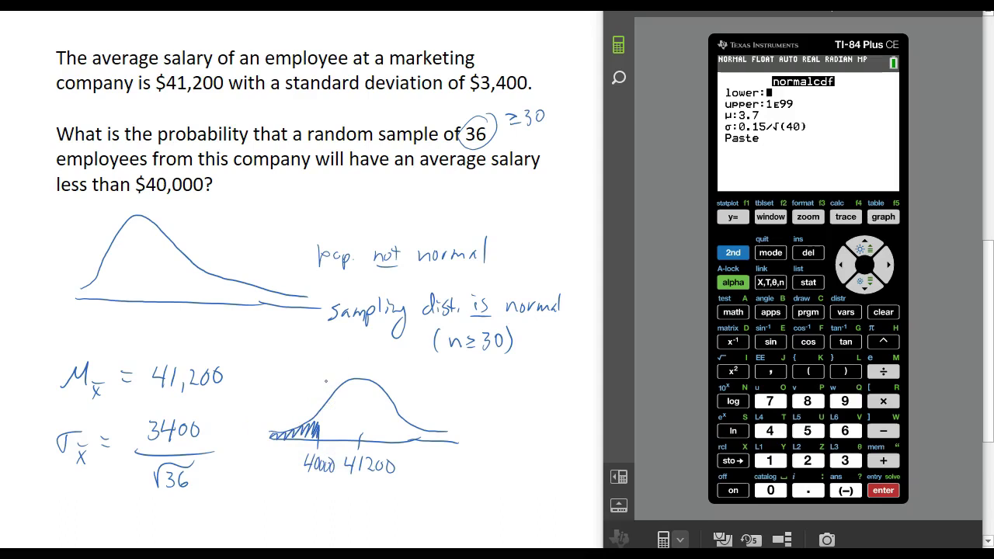
- Enter −1E99 as the normalcdf lower bound
click(845, 490)
text(1)
click(733, 253)
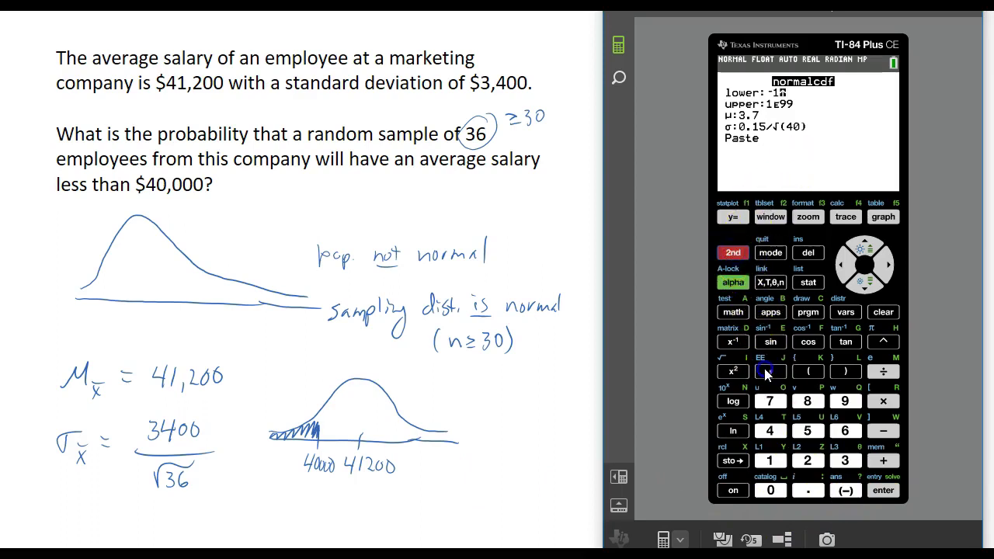
click(770, 371)
click(844, 401)
click(845, 401)
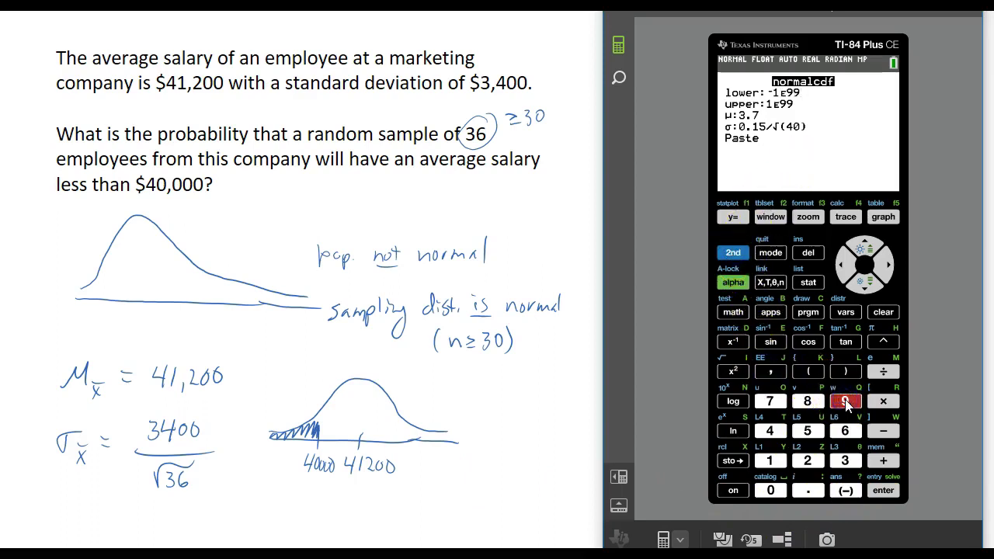
click(876, 493)
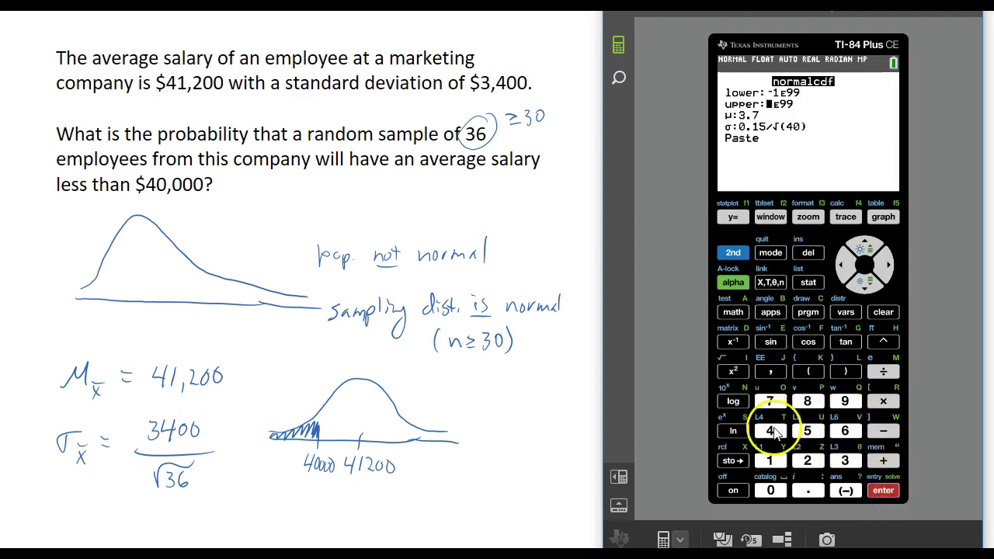
- Set upper 40000, μ 41200, σ 3400/6, then paste and run normalcdf, giving 0.0171024237
text(40000)
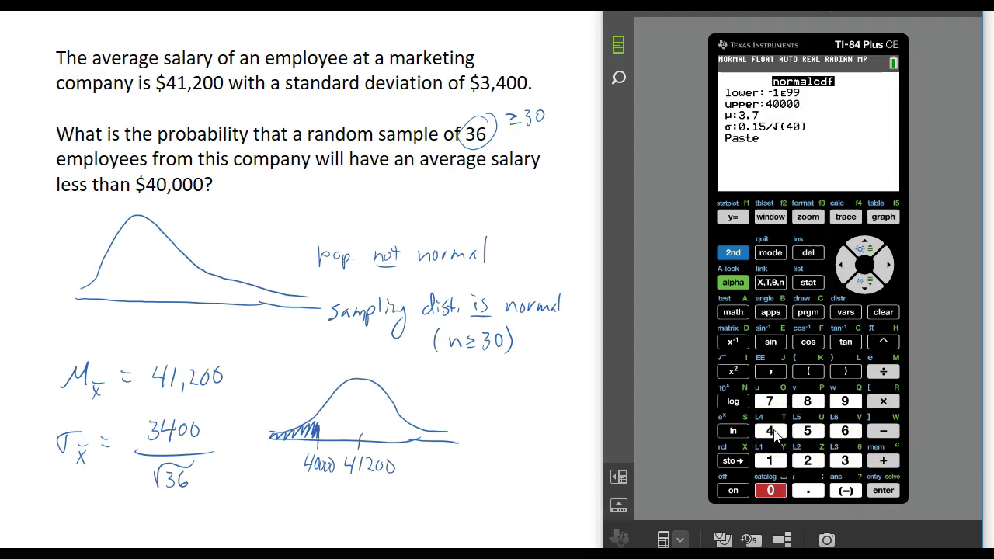
key(Return)
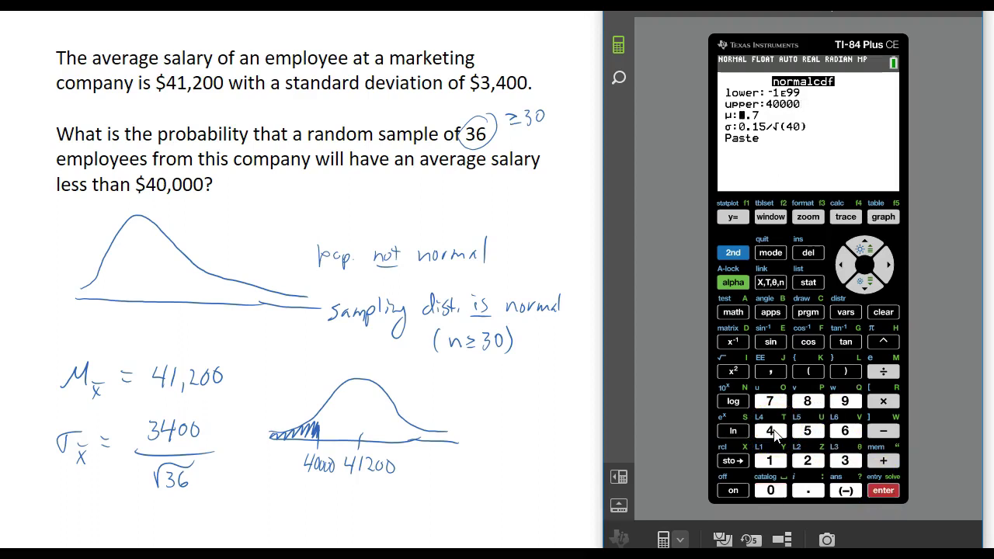
text(41200)
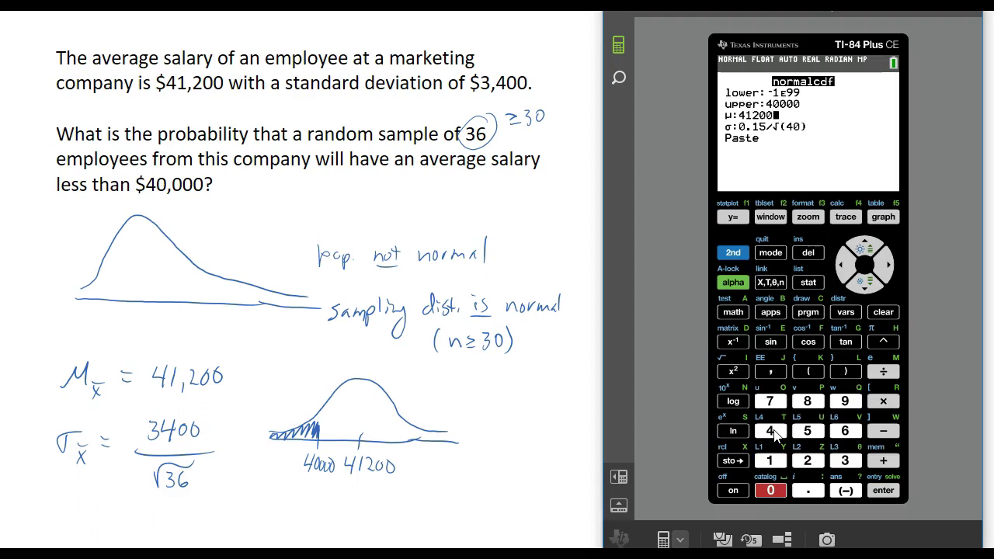
key(Return)
text(3400/)
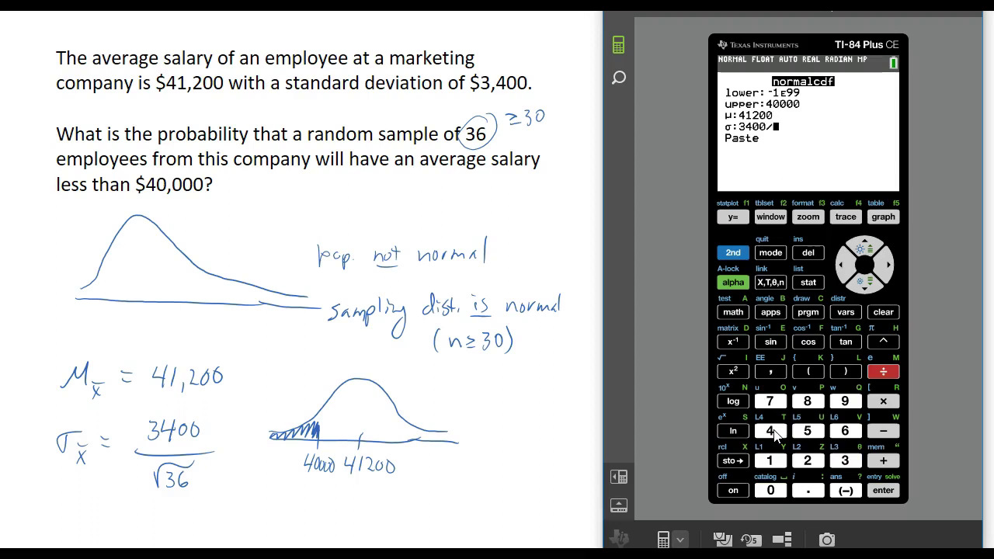
text(6)
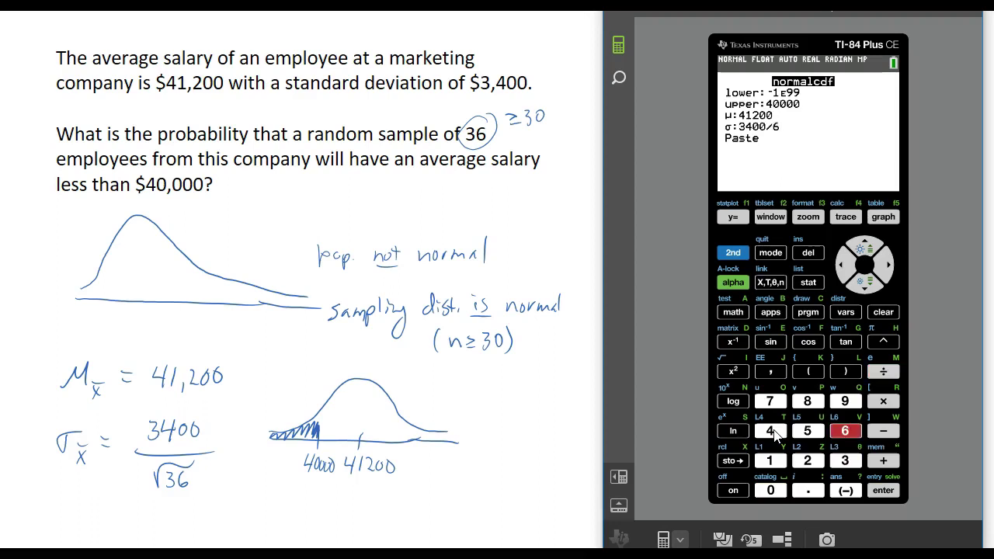
key(Return)
key(Return)
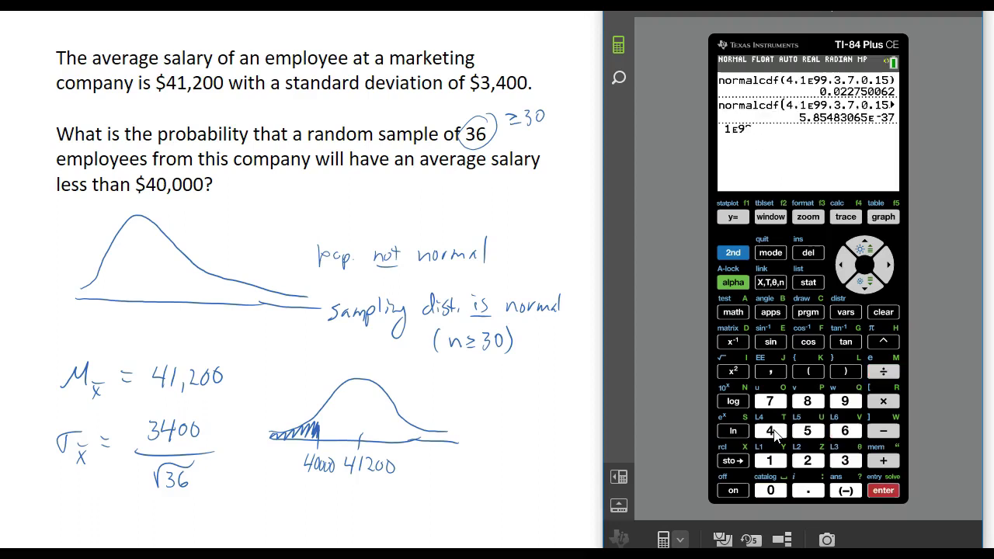
key(Return)
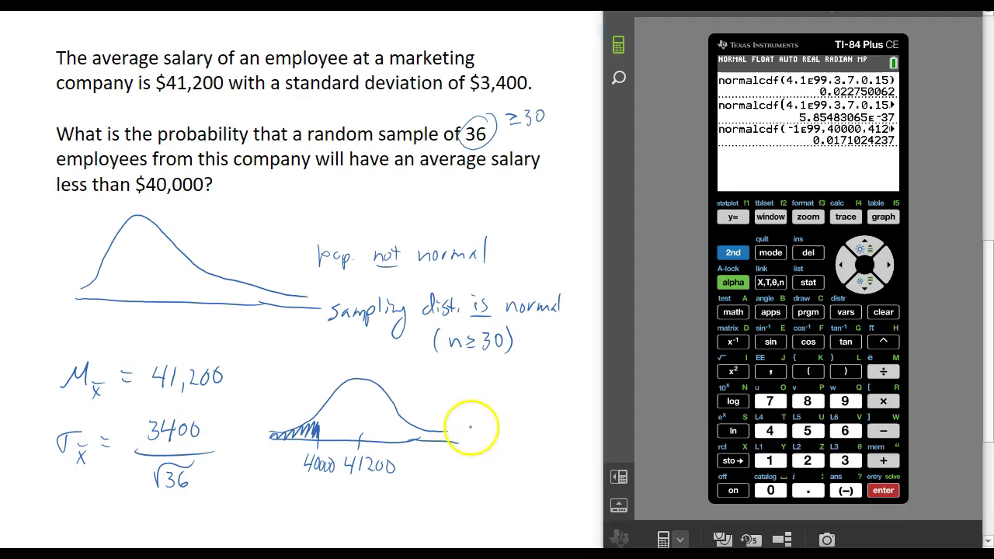
- Write ≈ 0.017 beside the shaded curve and box the answer
mouse_move(469, 432)
mouse_down()
mouse_move(534, 418)
mouse_move(545, 433)
mouse_up()
click(519, 435)
mouse_move(555, 417)
mouse_down()
mouse_move(570, 414)
mouse_move(564, 434)
mouse_up()
mouse_move(572, 398)
mouse_down()
mouse_move(500, 414)
mouse_move(511, 448)
mouse_move(583, 435)
mouse_move(565, 396)
mouse_up()
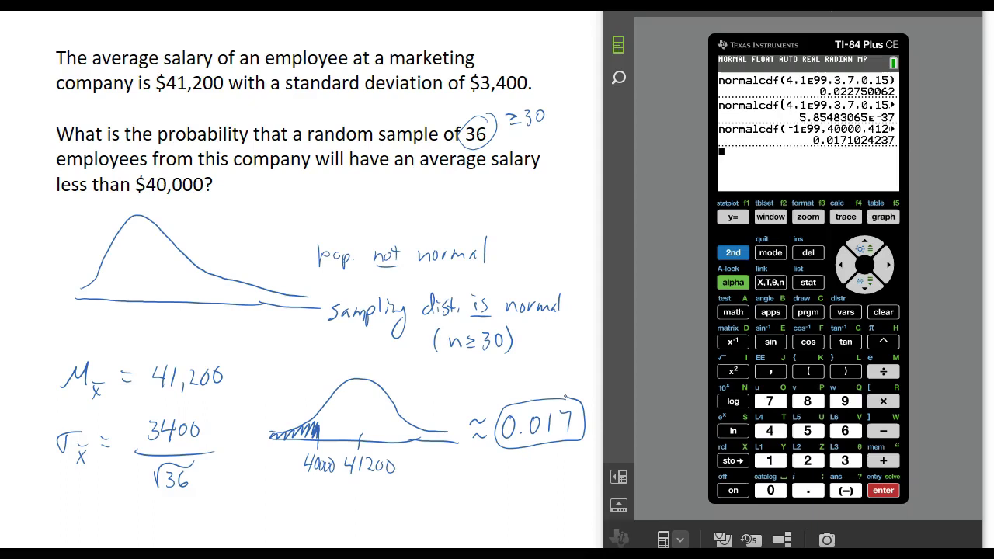
scroll(36, 147, down, 10)
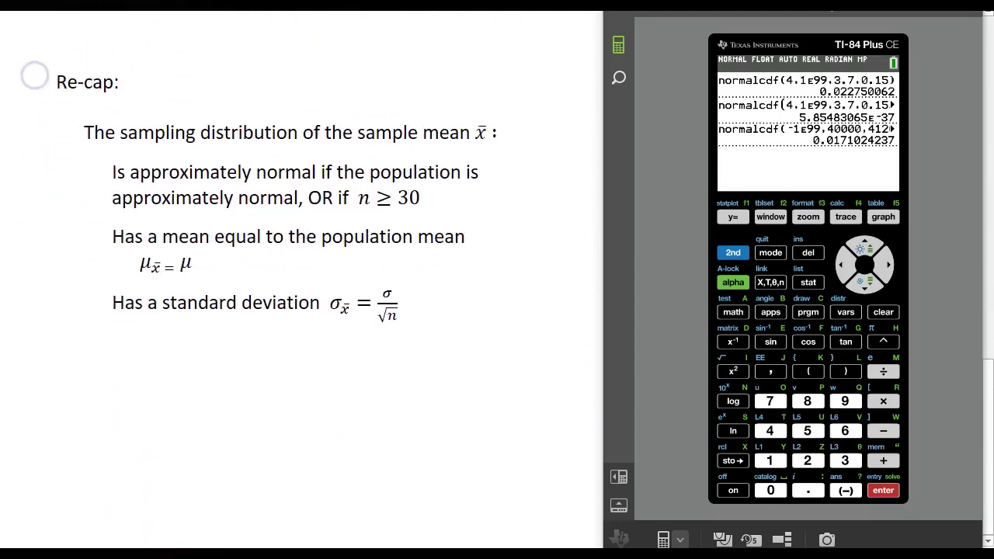
- Scroll down to the Re-cap on the sample mean's sampling distribution
scroll(35, 75, down, 1)
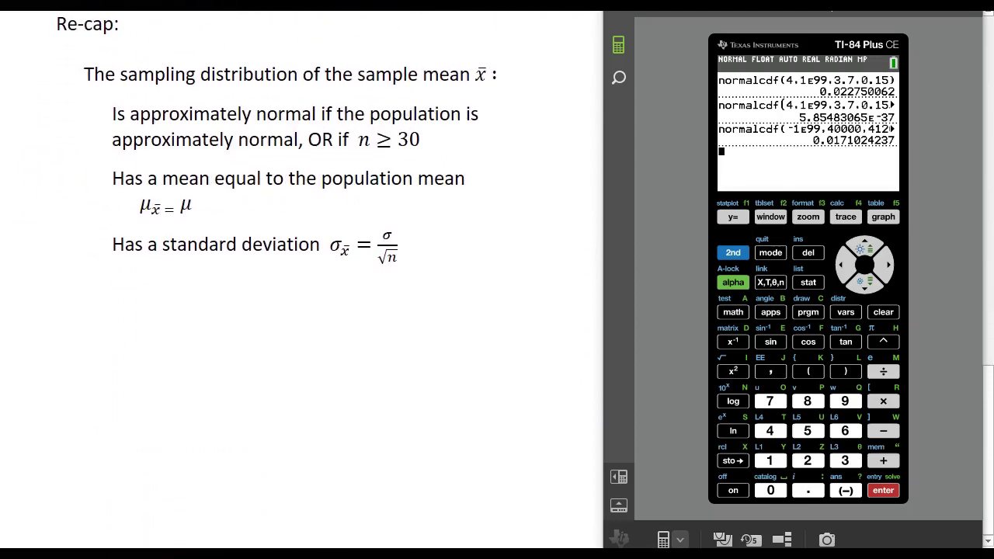